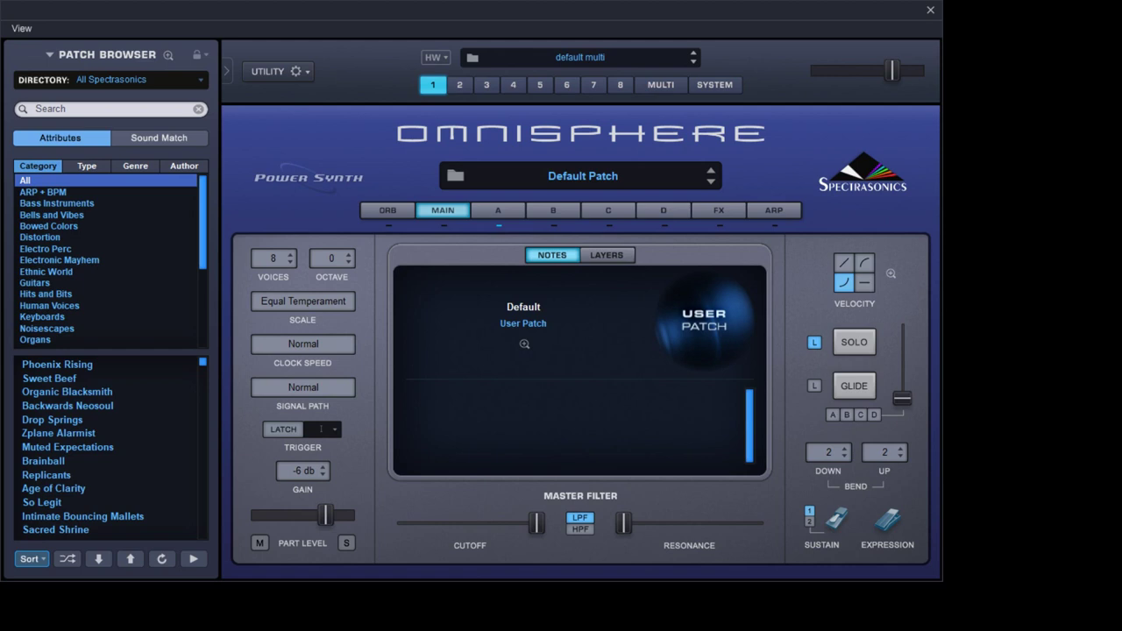
- View the multi mixer, return to part 1 and open its layer A
{"action": "left_click", "coordinate": [660, 85]}
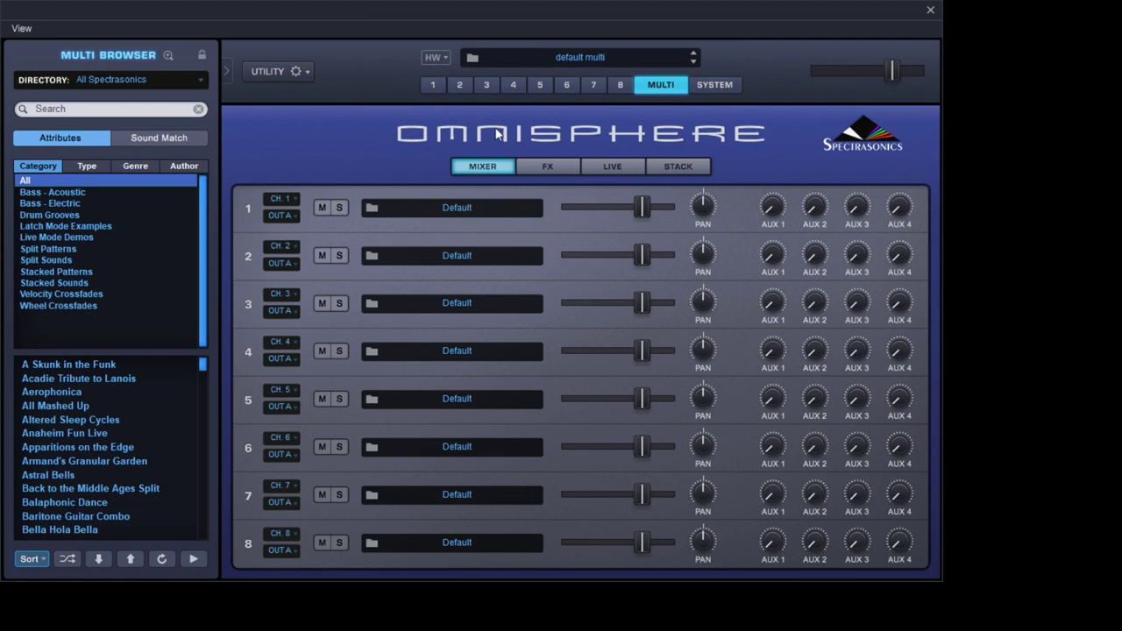
{"action": "left_click", "coordinate": [434, 84]}
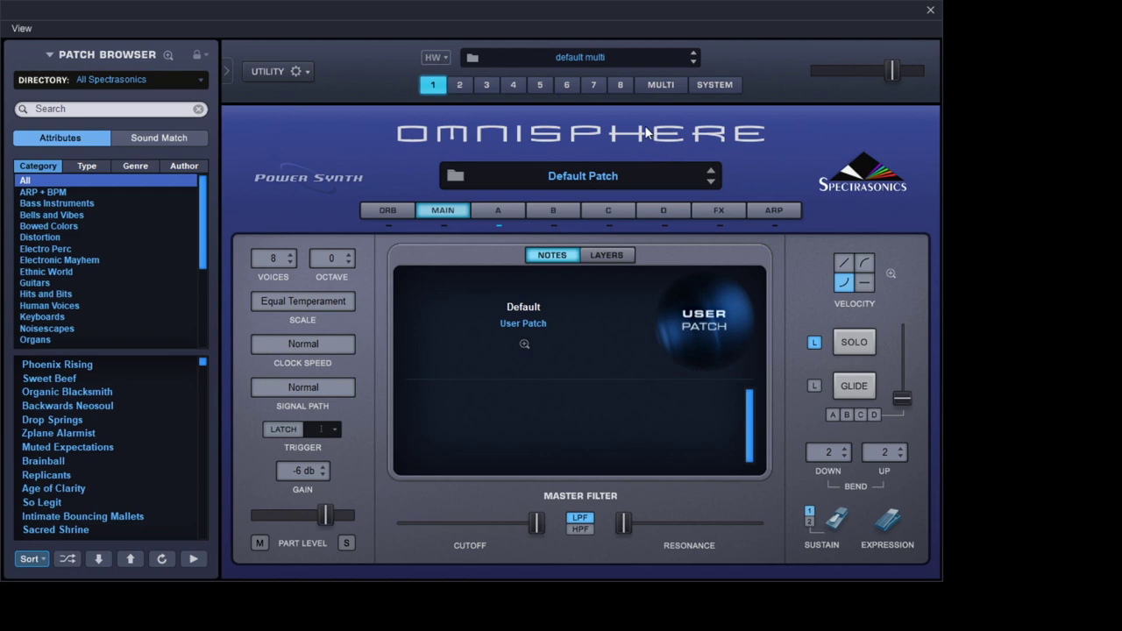
{"action": "left_click", "coordinate": [518, 207]}
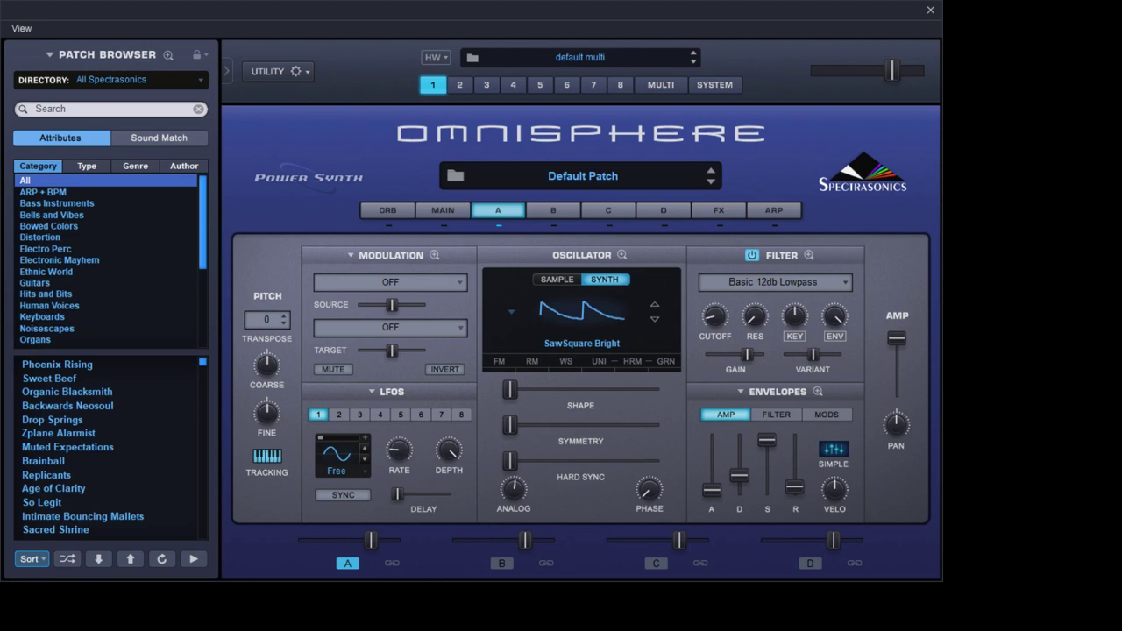
- Choose the Rich and Moogie3 filter for layer A, modulate its resonance with LFO1, and slightly reduce the LFO depth
{"action": "scroll", "coordinate": [775, 282], "scroll_direction": "down", "scroll_amount": 1}
{"action": "left_click_drag", "start_coordinate": [759, 330], "coordinate": [719, 318]}
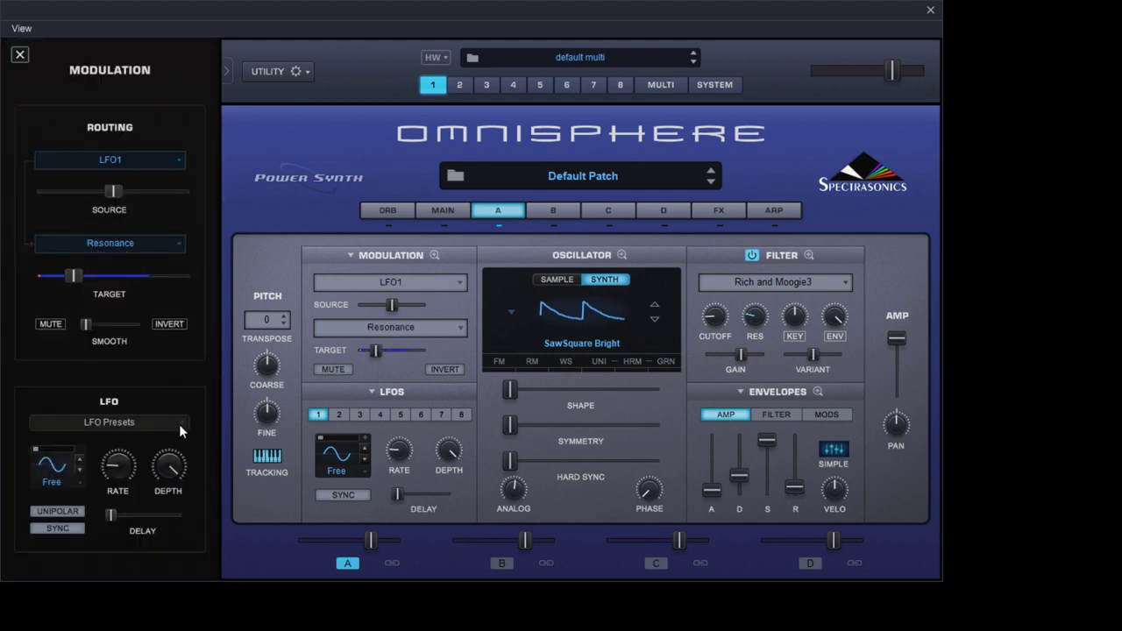
{"action": "left_click_drag", "start_coordinate": [181, 464], "coordinate": [178, 491]}
- Set layer B to the Monster Phatty synth waveform and enable its filter with Rich and Moogie1, adjusting the cutoff
{"action": "left_click", "coordinate": [551, 212]}
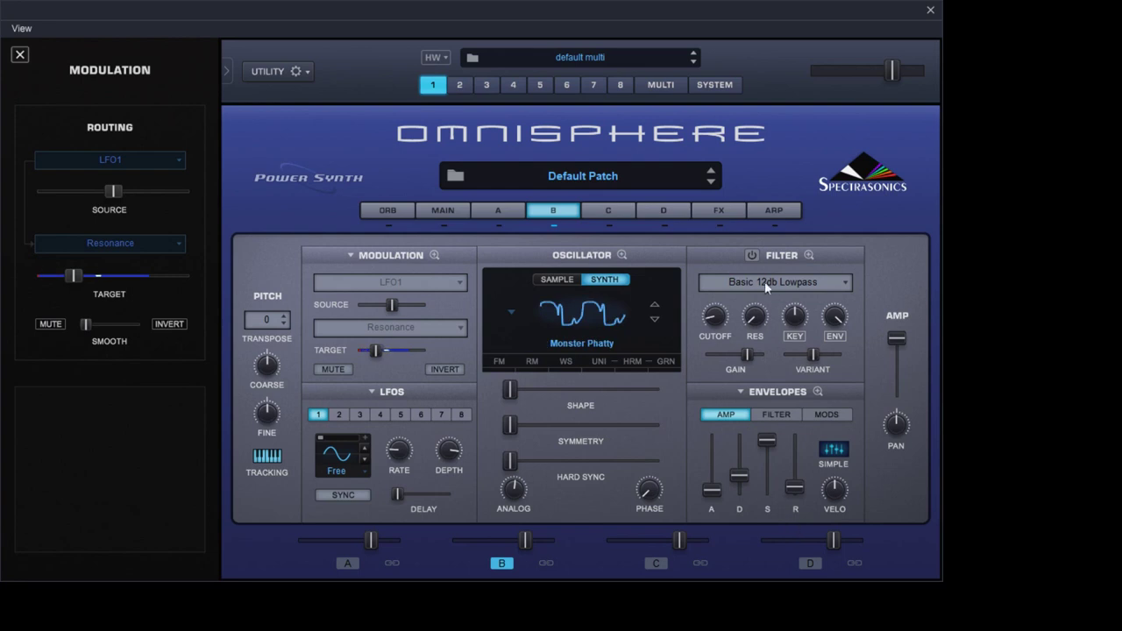
{"action": "left_click", "coordinate": [751, 256]}
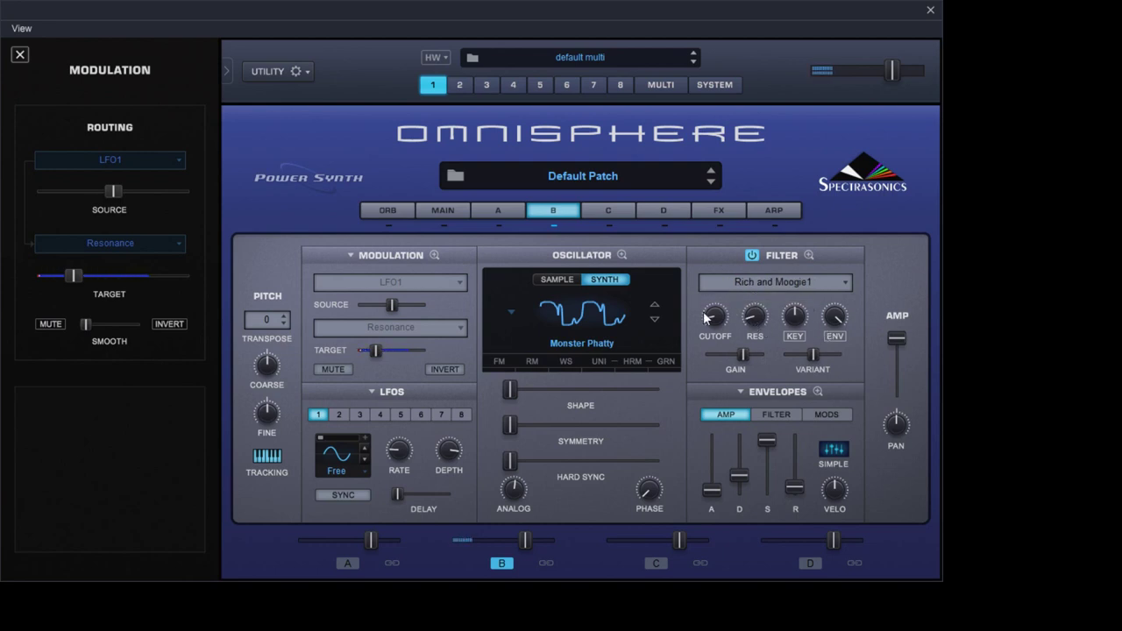
{"action": "mouse_move", "coordinate": [714, 315]}
{"action": "left_click_drag", "start_coordinate": [715, 313], "coordinate": [715, 314]}
- Load BPM Delay X3 and Pro-Verb into the first two slots of the common effects rack and adjust their mix
{"action": "left_click", "coordinate": [507, 210]}
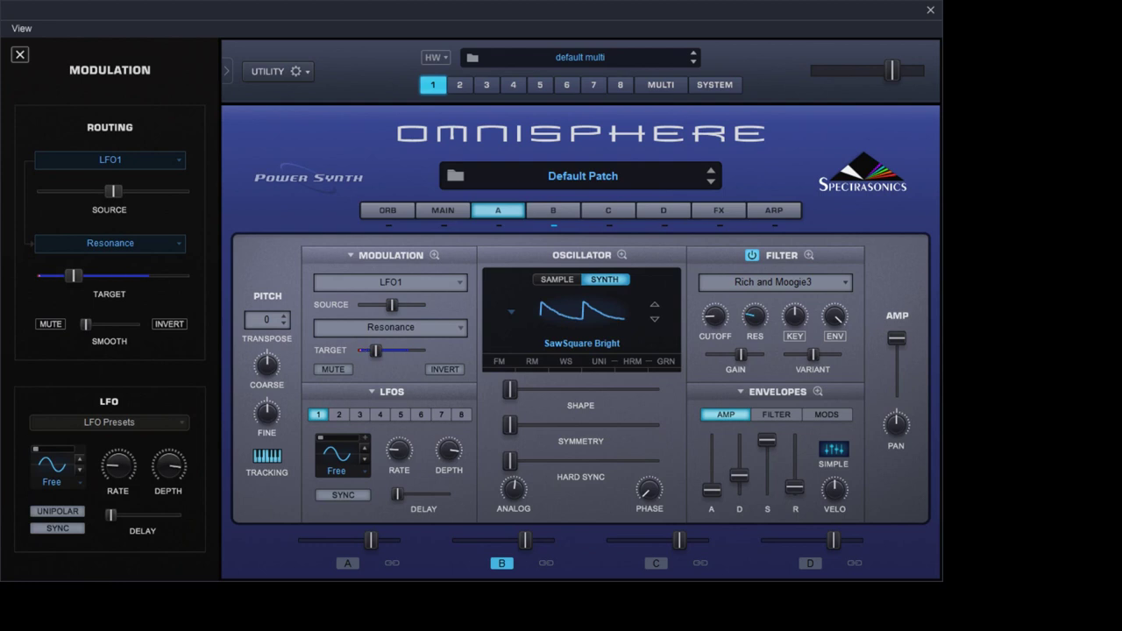
{"action": "left_click", "coordinate": [719, 211]}
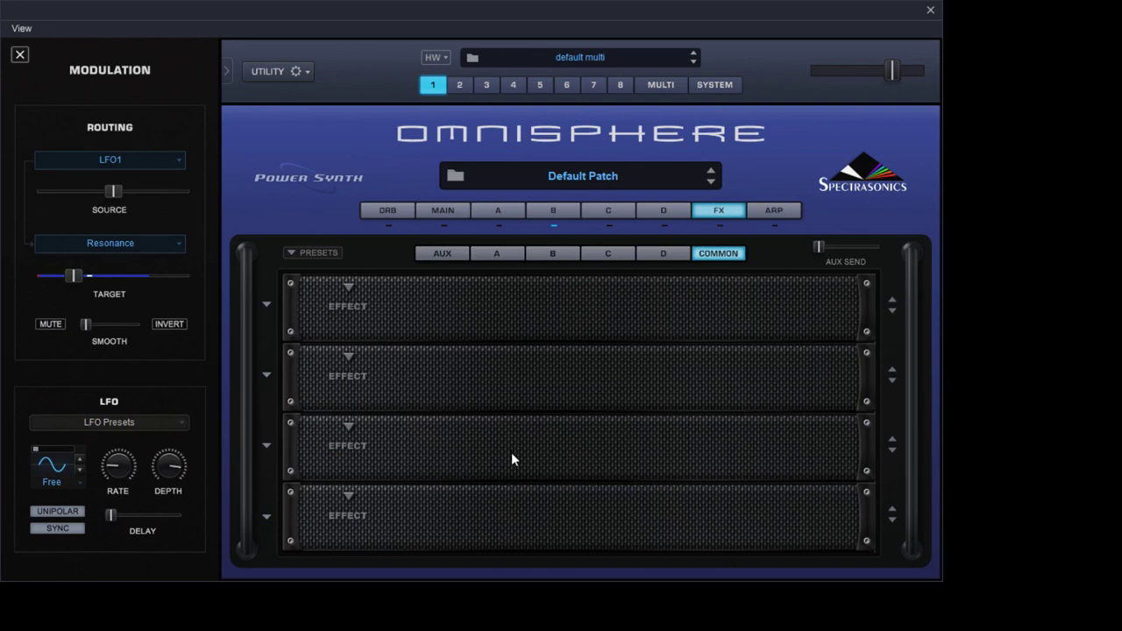
{"action": "left_click_drag", "start_coordinate": [341, 333], "coordinate": [334, 339]}
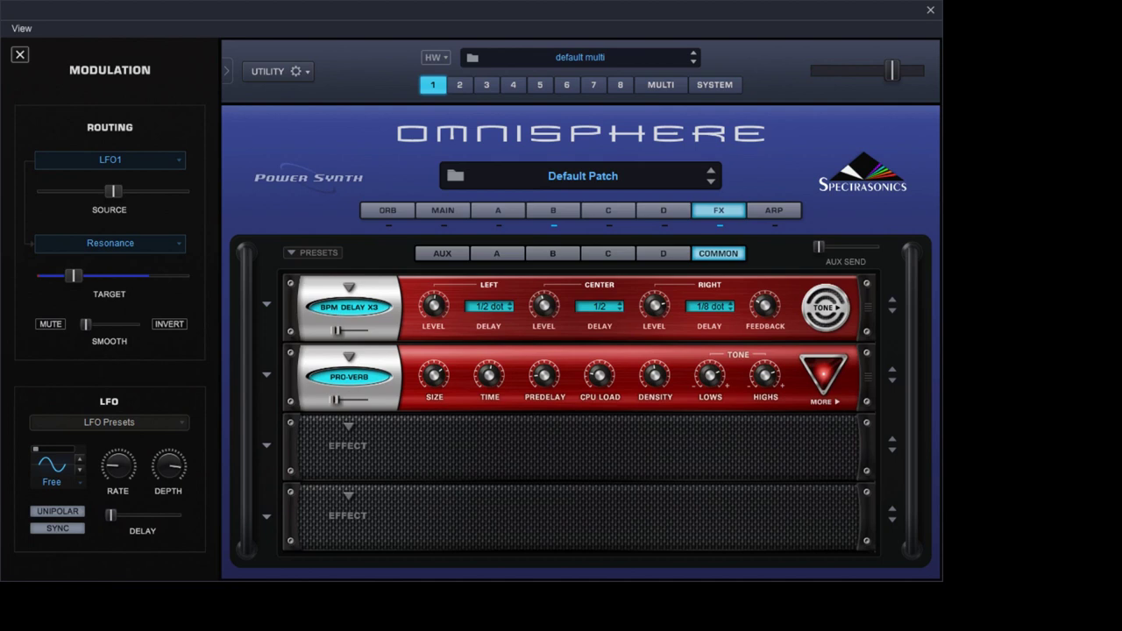
- Enable the arpeggiator in Up/Down mode and extend its cleared pattern to 16 steps
{"action": "left_click", "coordinate": [770, 213]}
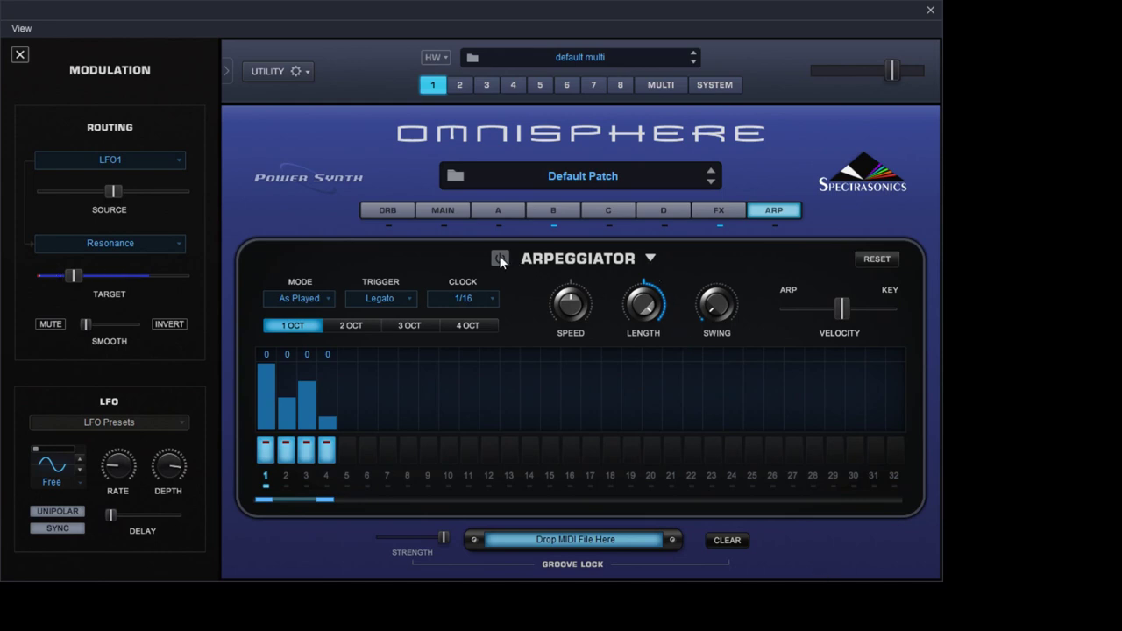
{"action": "left_click", "coordinate": [299, 298]}
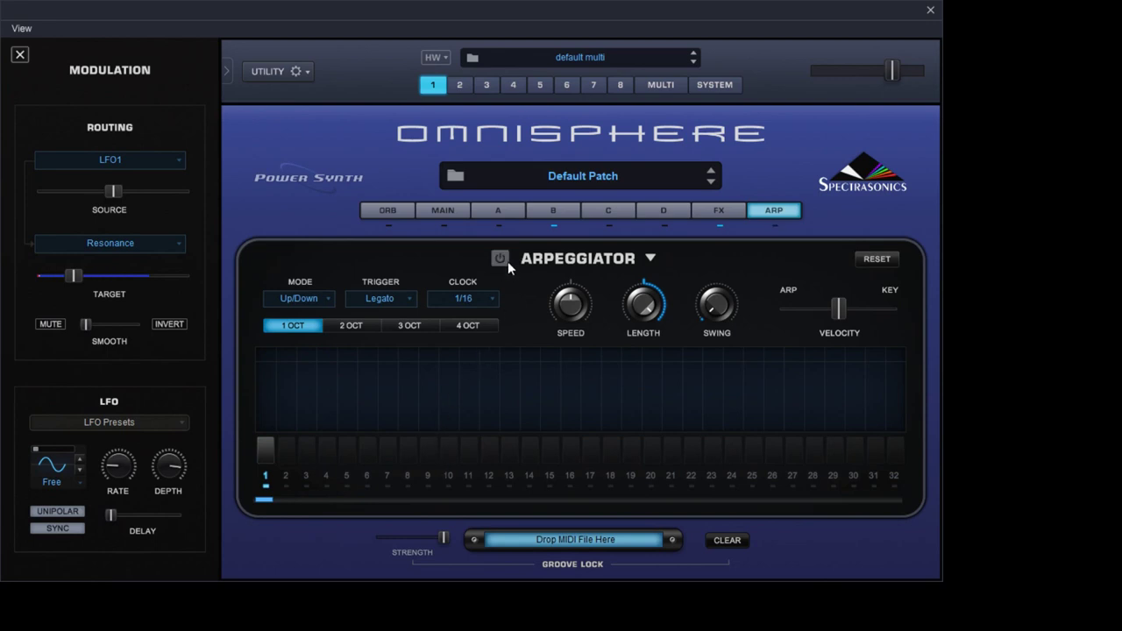
{"action": "left_click_drag", "start_coordinate": [261, 498], "coordinate": [569, 512]}
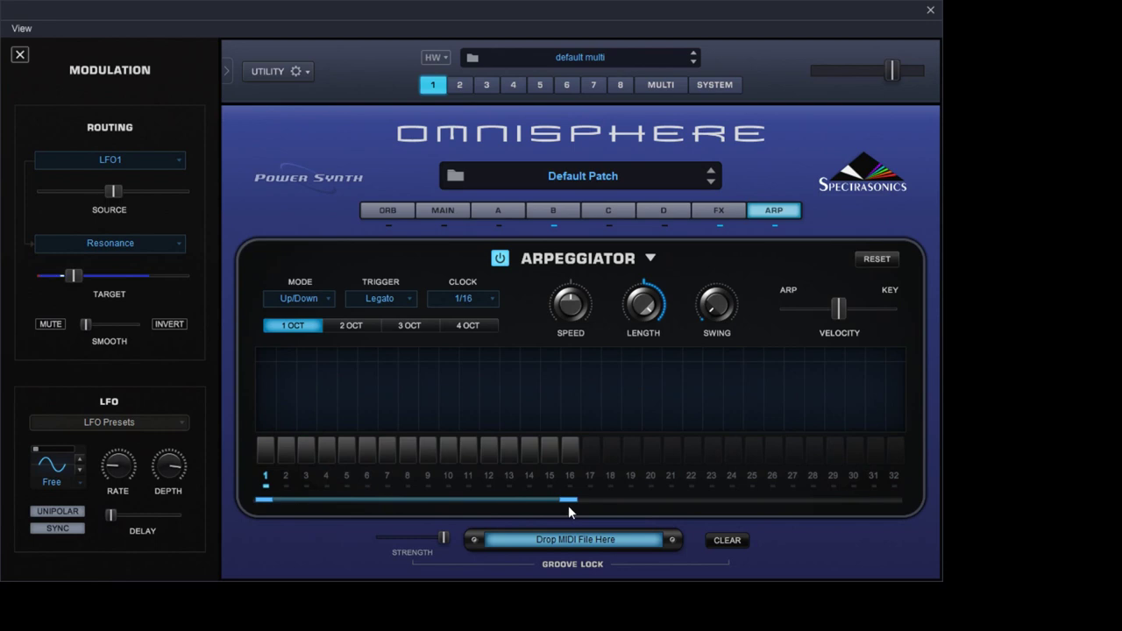
- Activate arpeggiator steps 1, 2, 4, 6, 8, 9, 11, 14, 15 and 16
{"action": "left_click", "coordinate": [267, 449]}
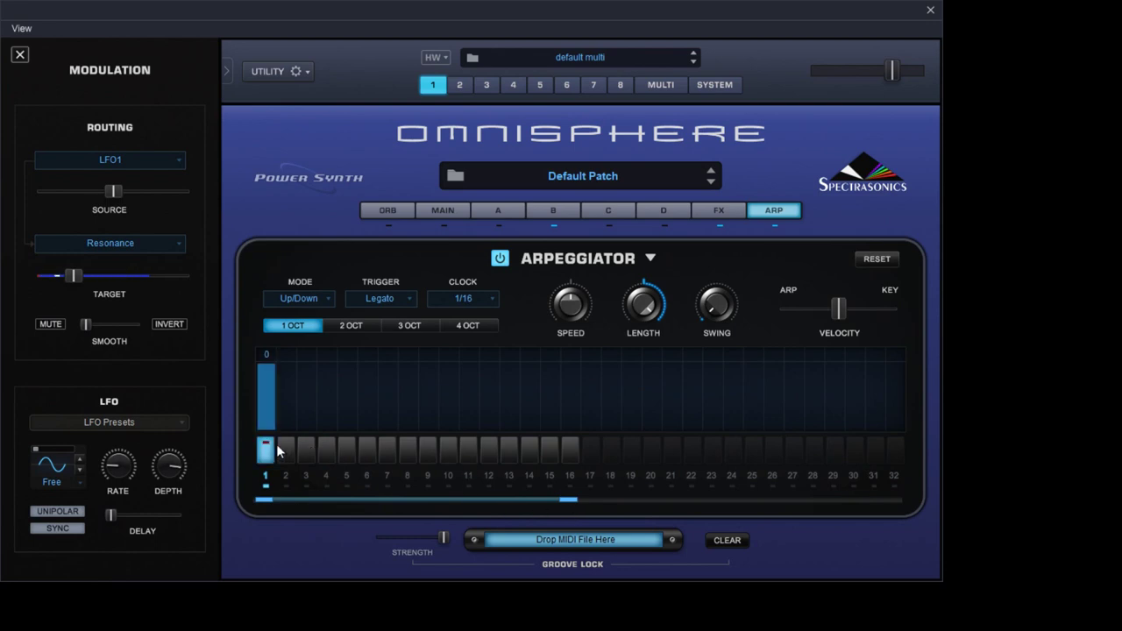
{"action": "left_click", "coordinate": [286, 449]}
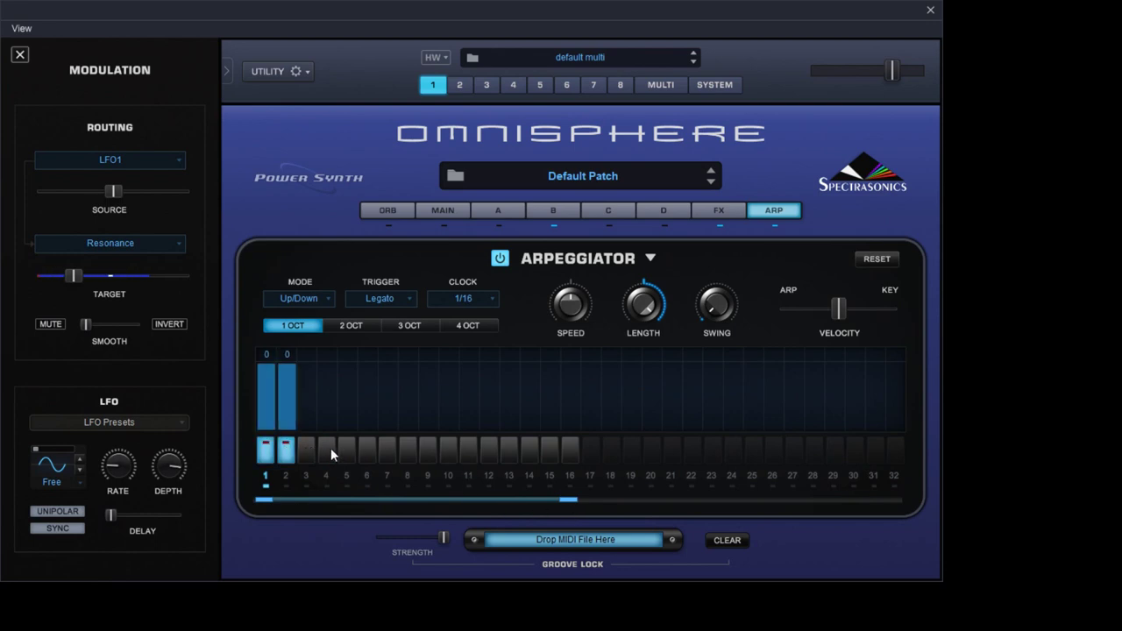
{"action": "left_click", "coordinate": [331, 448]}
{"action": "left_click", "coordinate": [370, 450]}
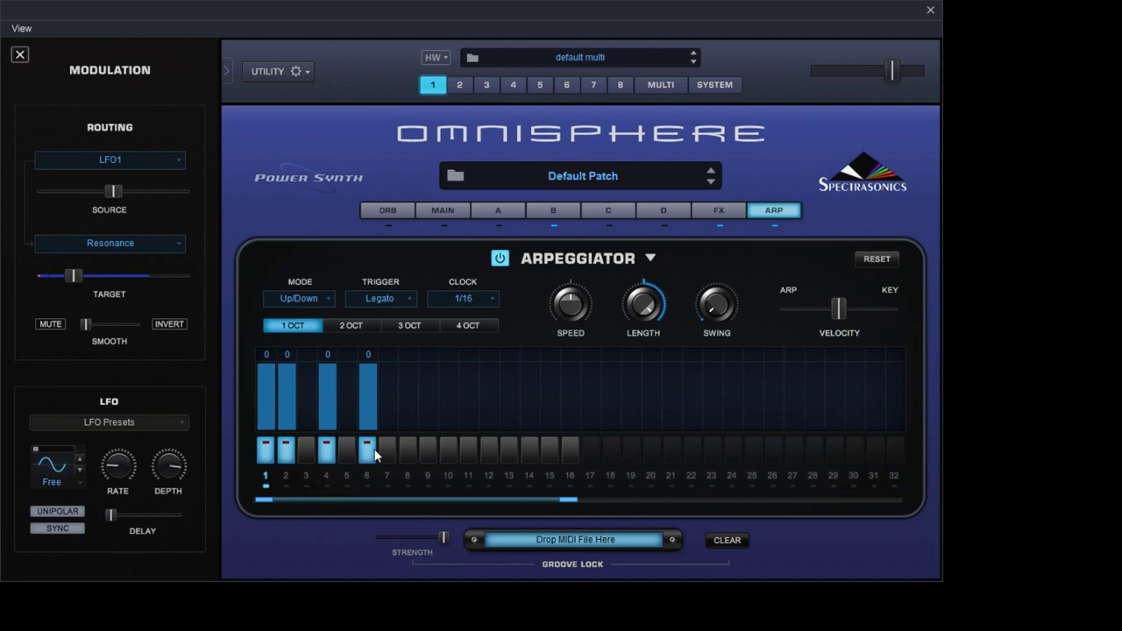
{"action": "left_click", "coordinate": [408, 450]}
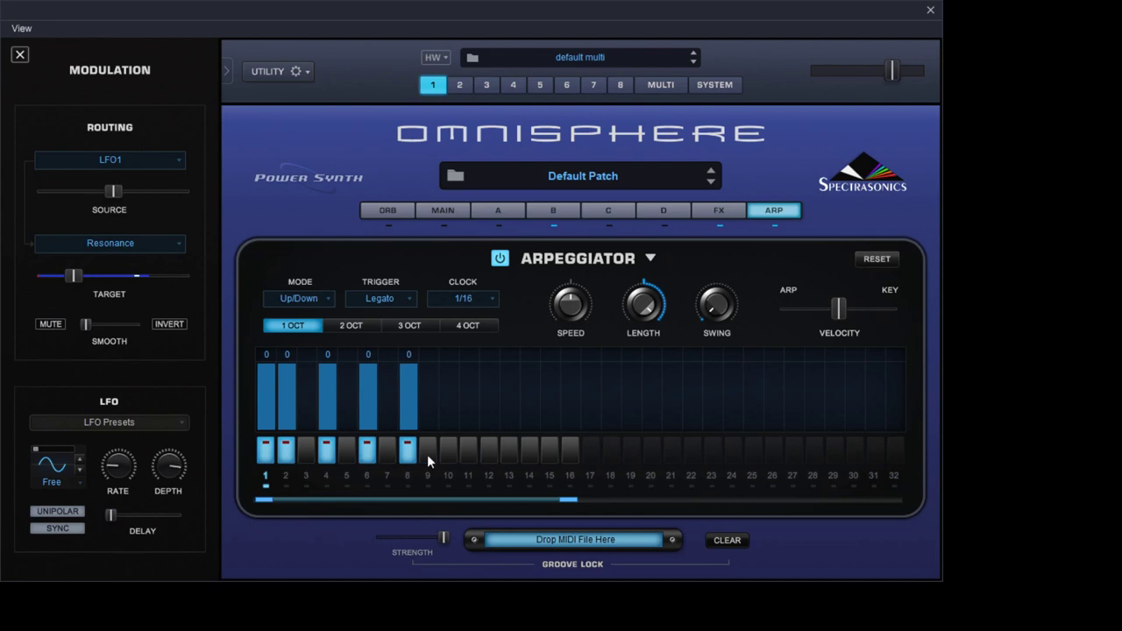
{"action": "left_click", "coordinate": [428, 450]}
{"action": "left_click", "coordinate": [476, 454]}
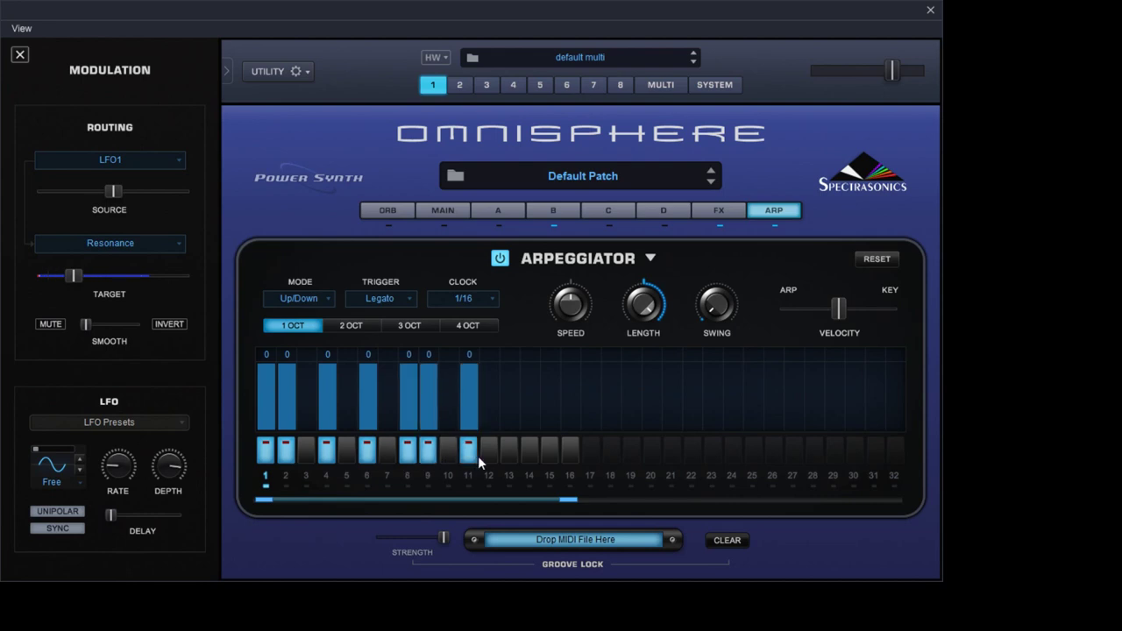
{"action": "left_click", "coordinate": [529, 453]}
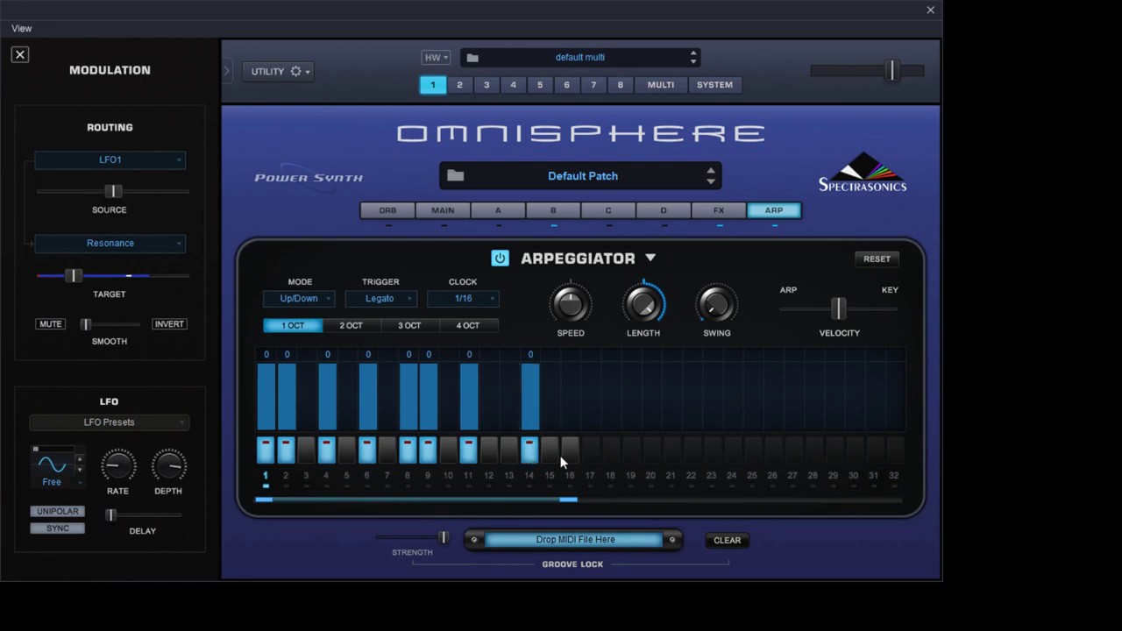
{"action": "left_click", "coordinate": [550, 452]}
{"action": "left_click", "coordinate": [570, 453]}
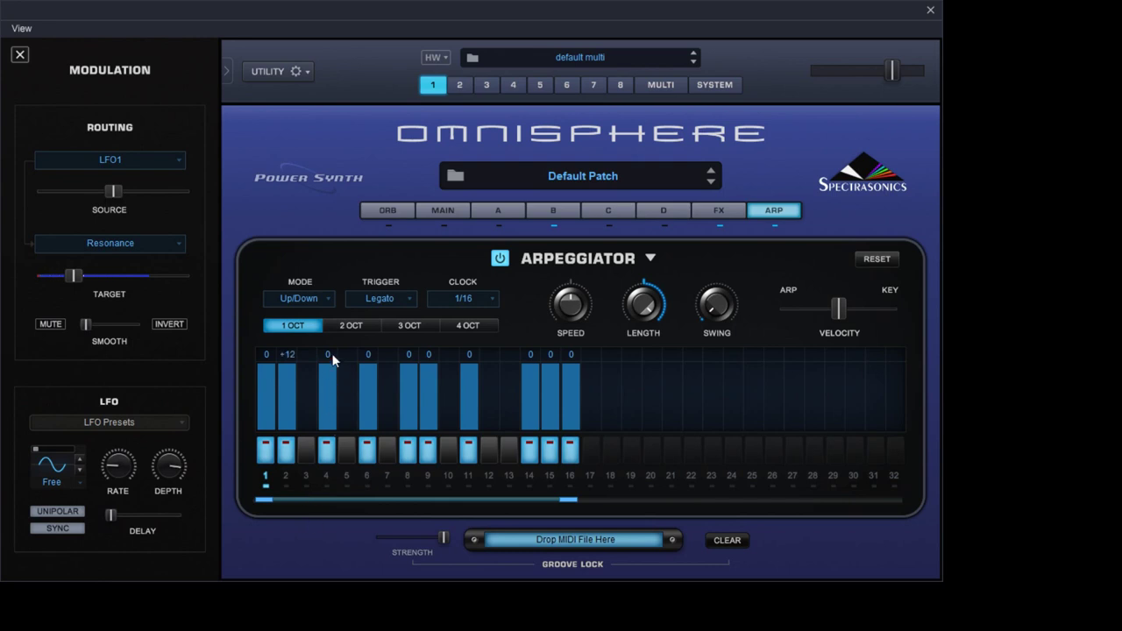
- Transpose arpeggiator steps 4, 6, 8, 9, 11, 14 and 15 by +15, +12, +10, +7, +10, +12 and +3
{"action": "left_click_drag", "start_coordinate": [355, 480], "coordinate": [363, 417]}
{"action": "left_click_drag", "start_coordinate": [368, 449], "coordinate": [370, 412]}
{"action": "left_click_drag", "start_coordinate": [408, 448], "coordinate": [436, 385]}
{"action": "left_click_drag", "start_coordinate": [427, 421], "coordinate": [432, 391]}
{"action": "left_click_drag", "start_coordinate": [471, 539], "coordinate": [484, 548]}
{"action": "left_click_drag", "start_coordinate": [558, 530], "coordinate": [546, 420]}
{"action": "left_click_drag", "start_coordinate": [550, 403], "coordinate": [588, 484]}
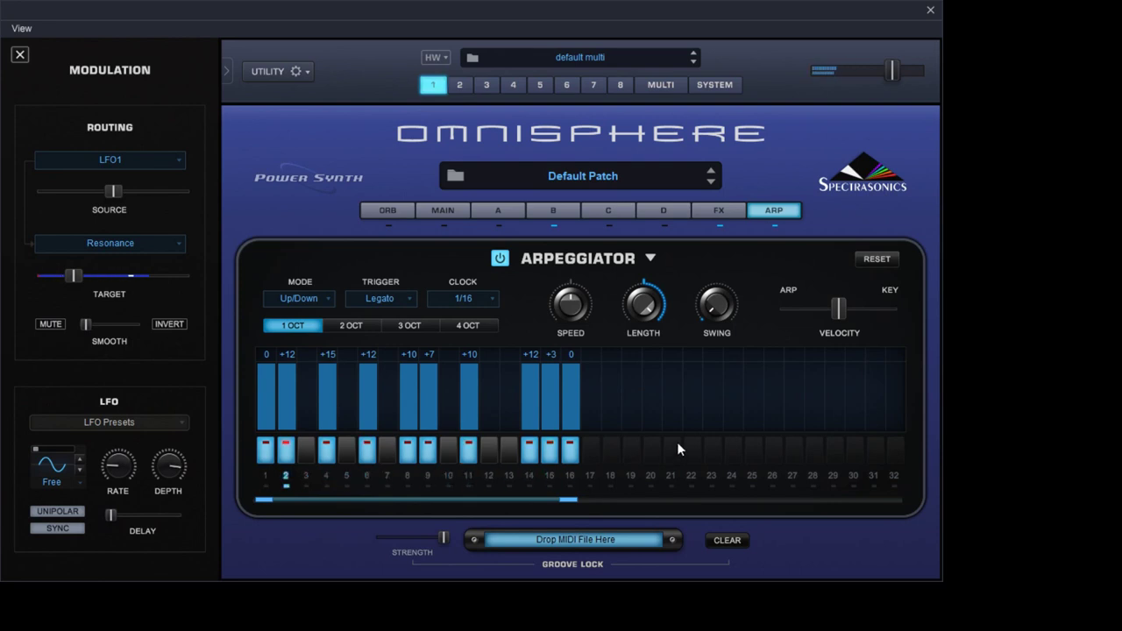
- Turn on layer A alongside layer B and lower the master volume
{"action": "left_click", "coordinate": [500, 219]}
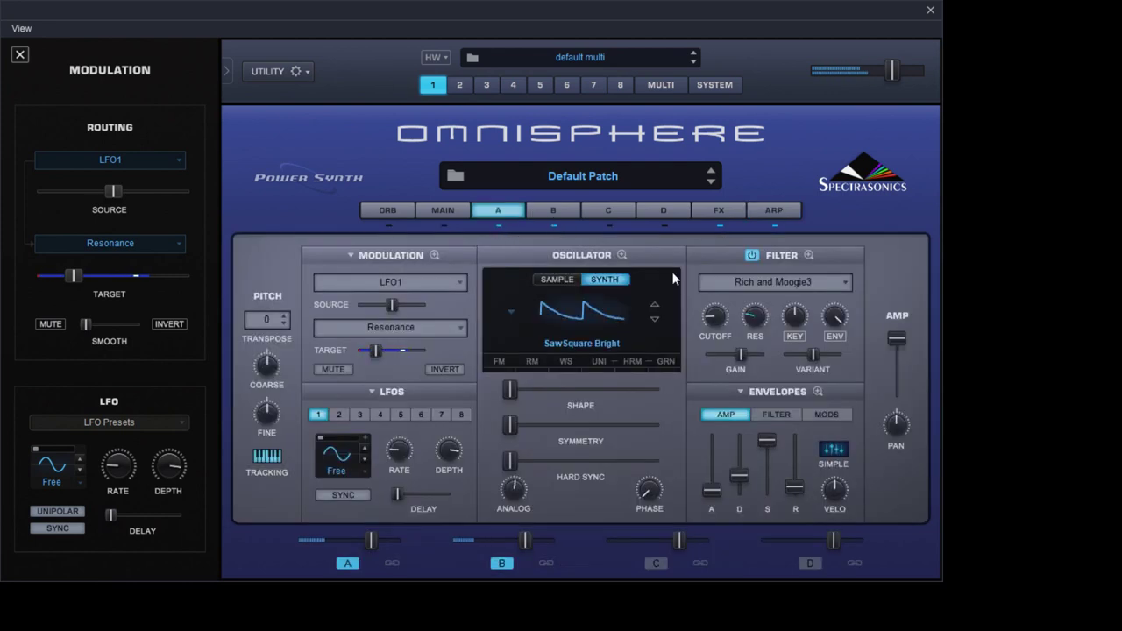
{"action": "left_click_drag", "start_coordinate": [872, 76], "coordinate": [867, 81]}
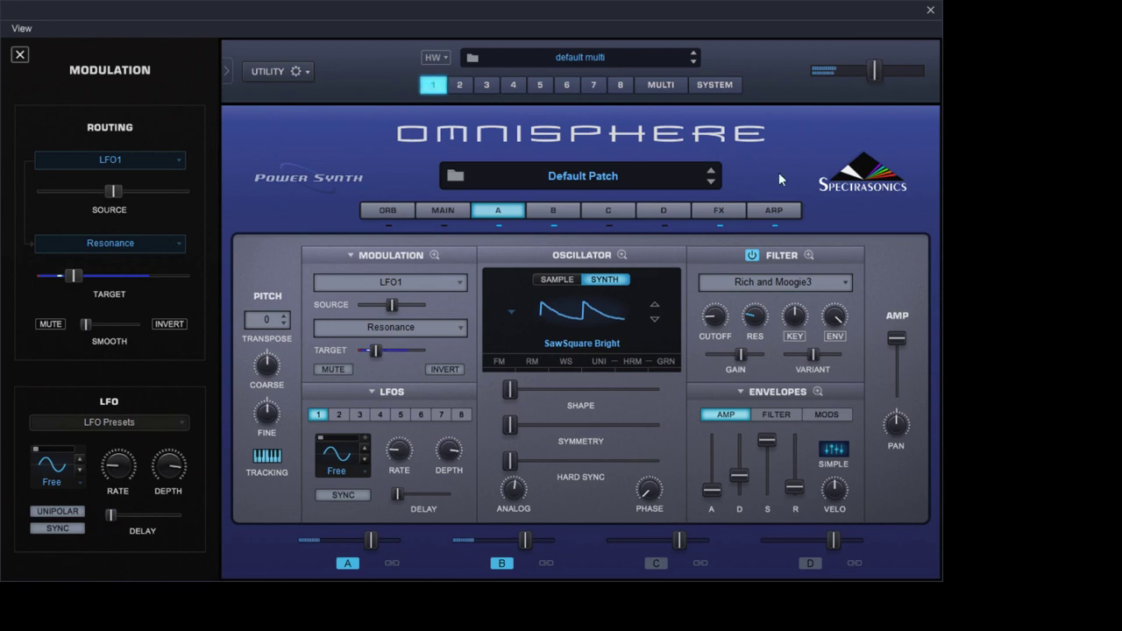
- Shape the filter envelopes of layers A and B by adjusting their decay and layer A's release
{"action": "left_click", "coordinate": [776, 415]}
{"action": "left_click_drag", "start_coordinate": [739, 469], "coordinate": [794, 482]}
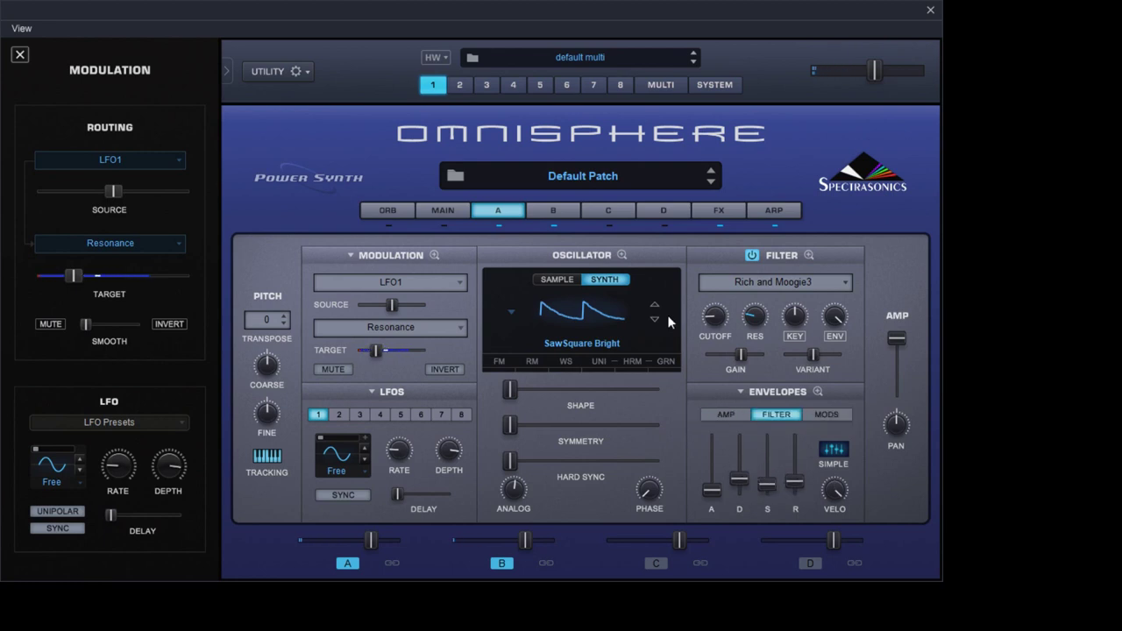
{"action": "left_click", "coordinate": [564, 217]}
{"action": "mouse_move", "coordinate": [747, 469]}
{"action": "left_mouse_down"}
{"action": "mouse_move", "coordinate": [748, 481]}
{"action": "mouse_move", "coordinate": [790, 476]}
{"action": "mouse_move", "coordinate": [769, 467]}
{"action": "mouse_move", "coordinate": [747, 475]}
{"action": "left_mouse_up"}
- Lower the amp envelope sustain on layers A and B and transpose layer B to -12
{"action": "left_click", "coordinate": [509, 212]}
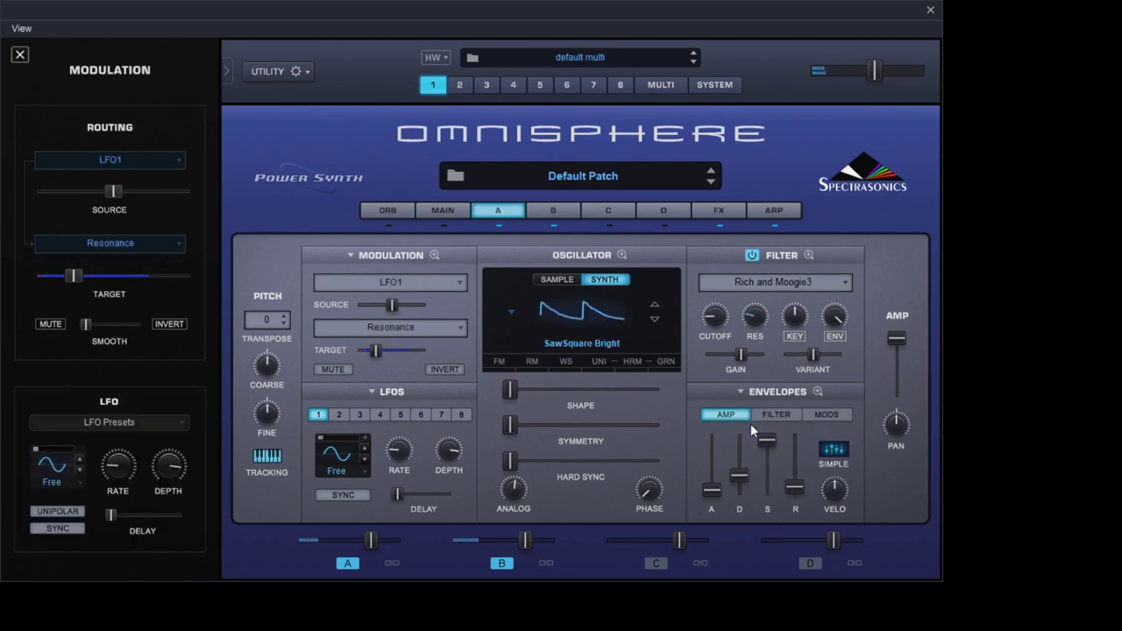
{"action": "left_click_drag", "start_coordinate": [764, 441], "coordinate": [745, 482]}
{"action": "left_click", "coordinate": [554, 210]}
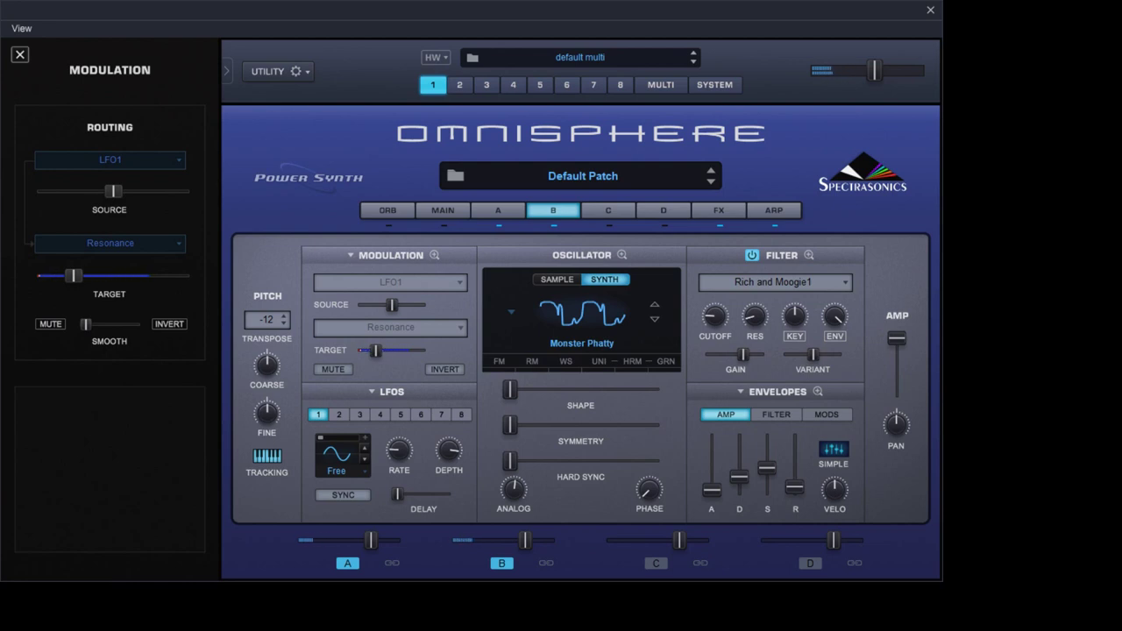
- Sync LFO 1 on layer A, raise its rate and set its depth to about 0.76
{"action": "left_click", "coordinate": [498, 211]}
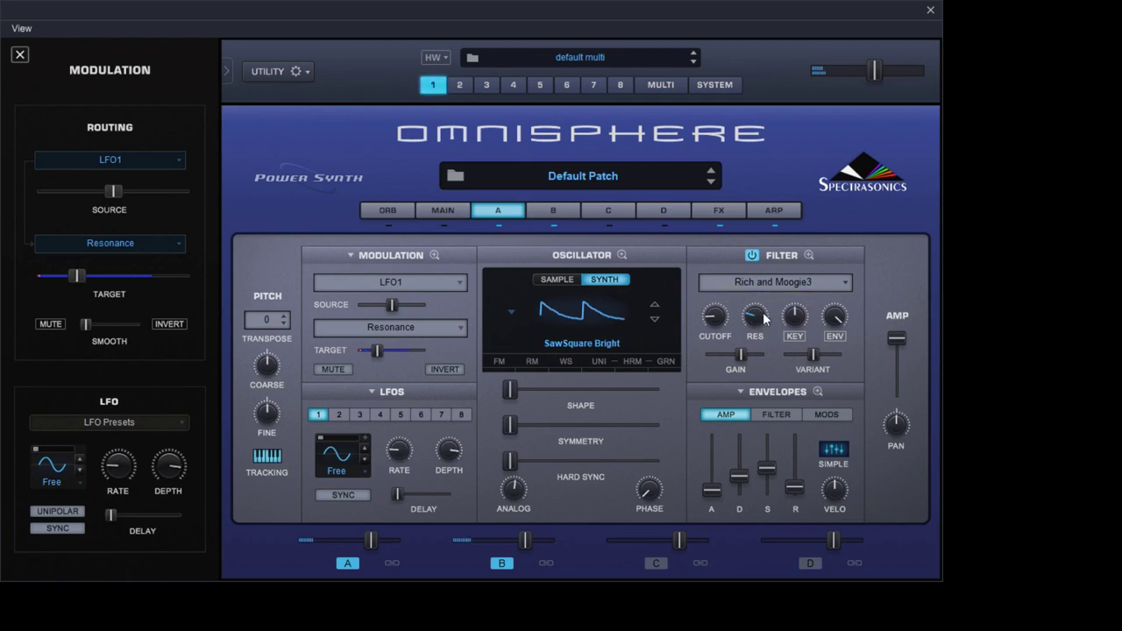
{"action": "left_click", "coordinate": [339, 495]}
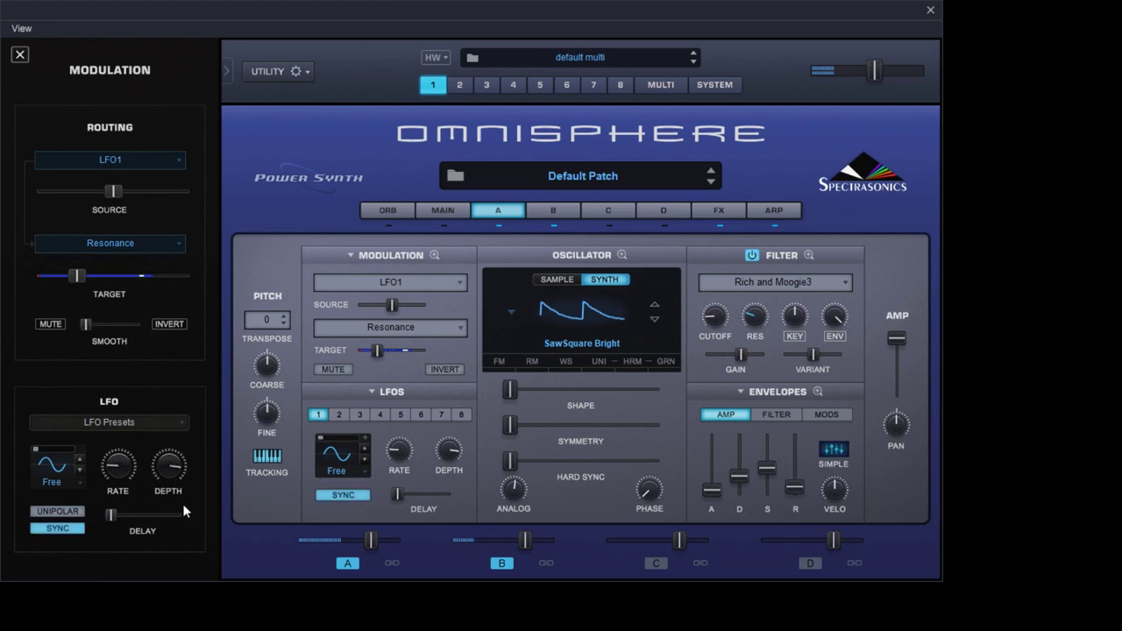
{"action": "left_click_drag", "start_coordinate": [119, 467], "coordinate": [172, 494]}
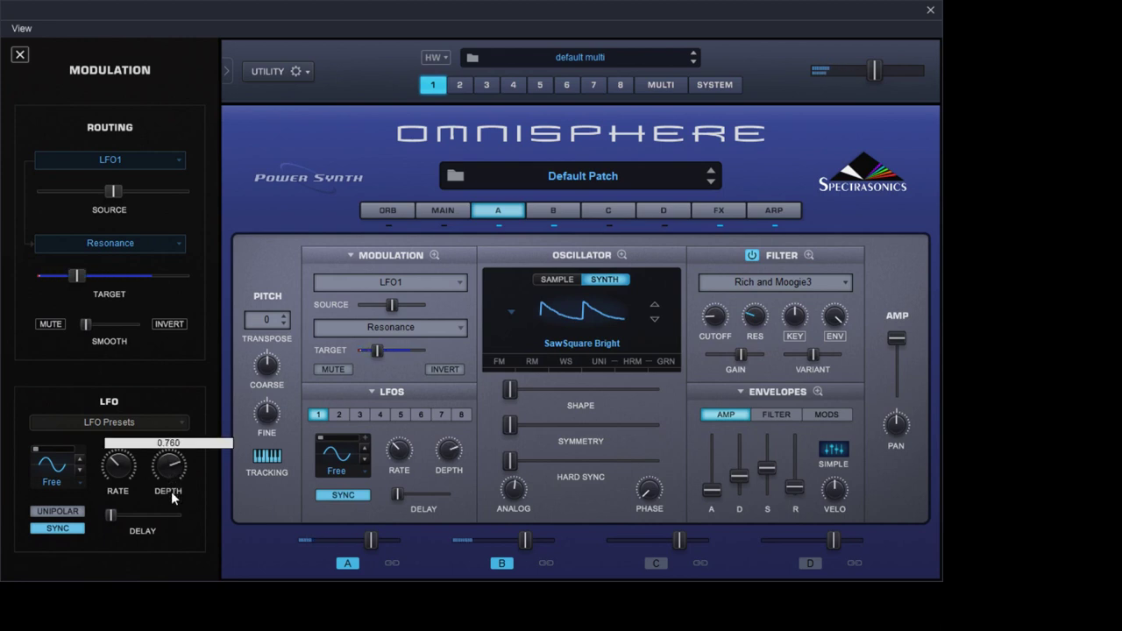
{"action": "left_click_drag", "start_coordinate": [171, 491], "coordinate": [171, 491]}
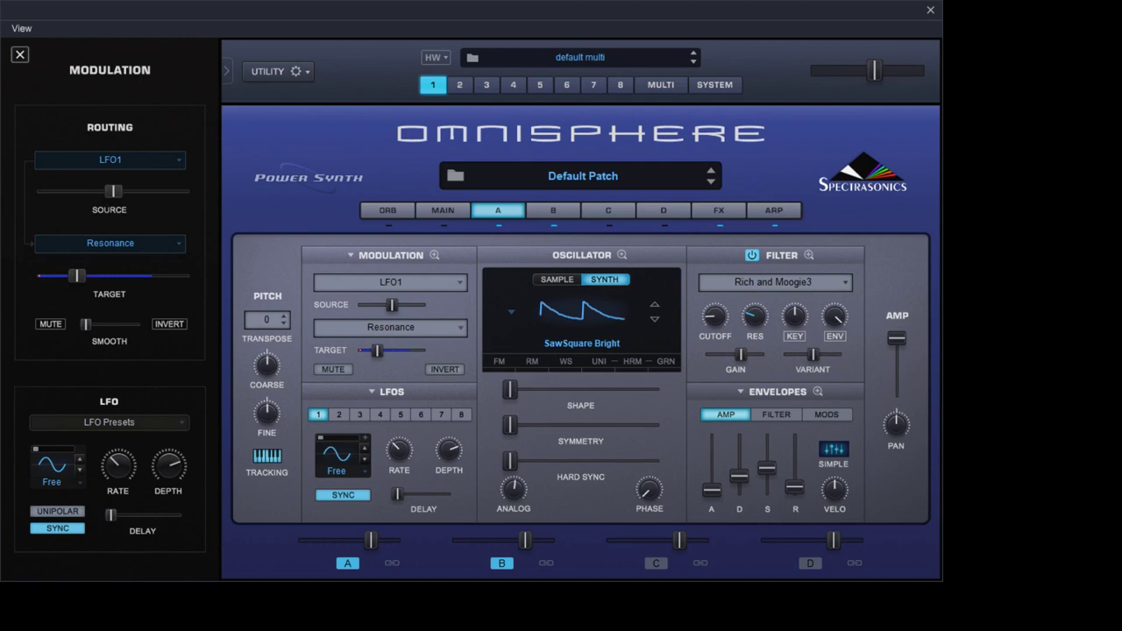
- Switch layer A of part 2 to a synth oscillator and raise its Symmetry to about a third of its range
{"action": "left_click", "coordinate": [460, 85]}
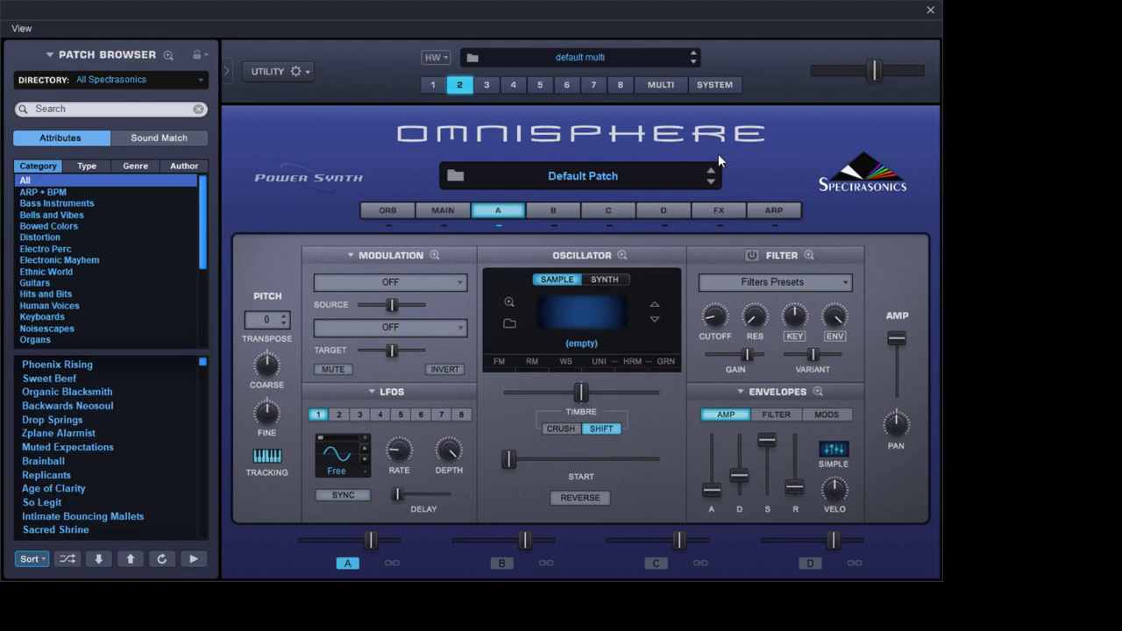
{"action": "left_click", "coordinate": [619, 283]}
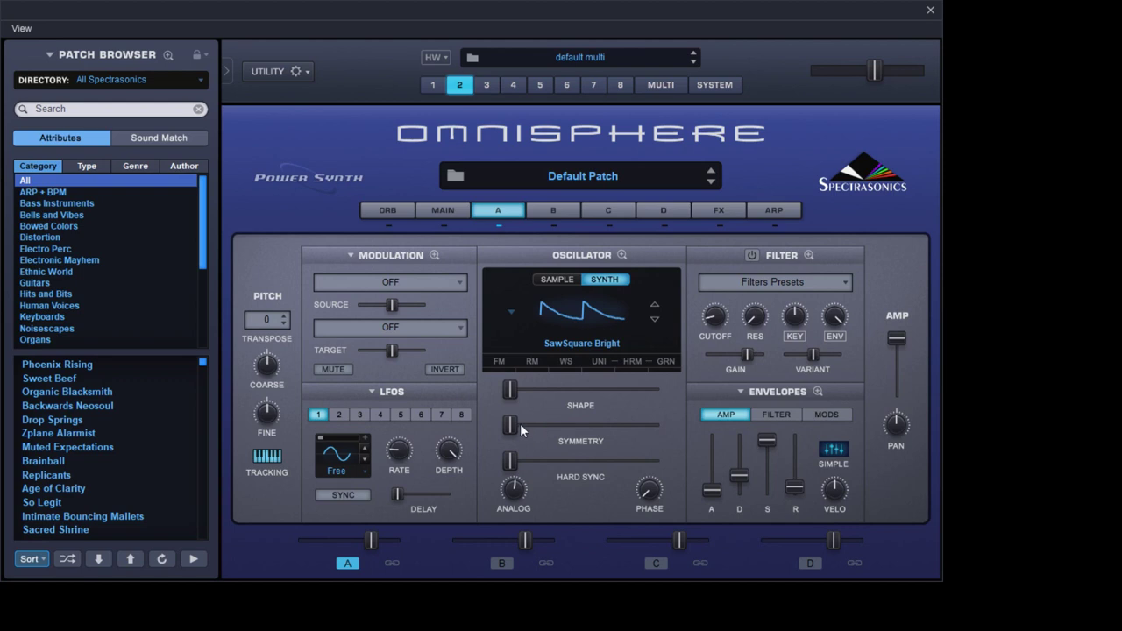
{"action": "mouse_move", "coordinate": [515, 428]}
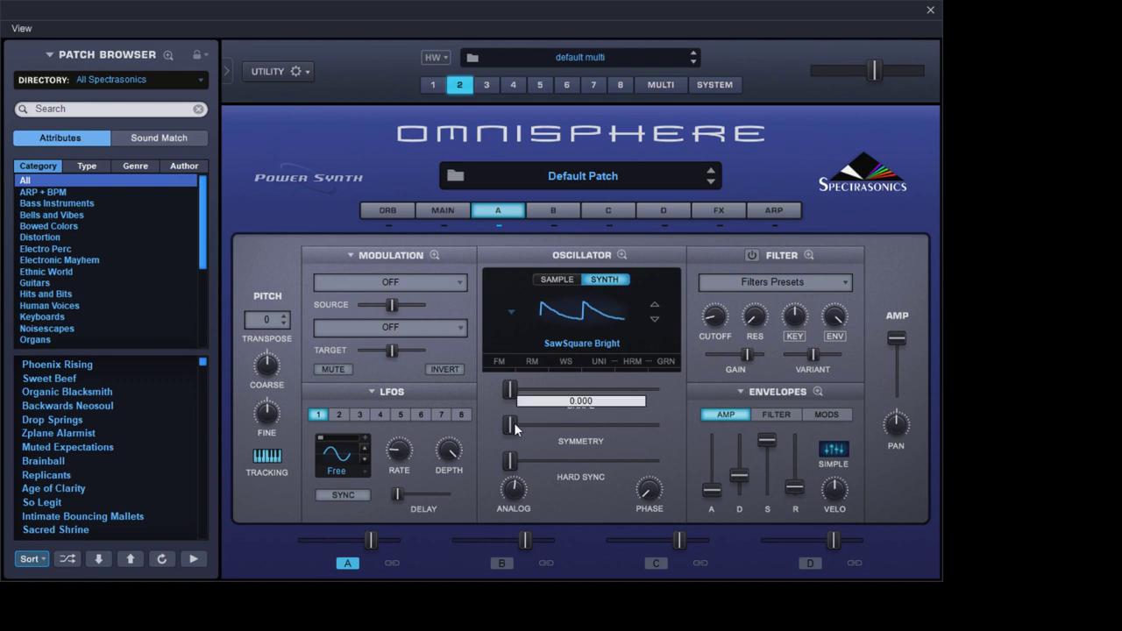
{"action": "left_click_drag", "start_coordinate": [510, 427], "coordinate": [556, 426]}
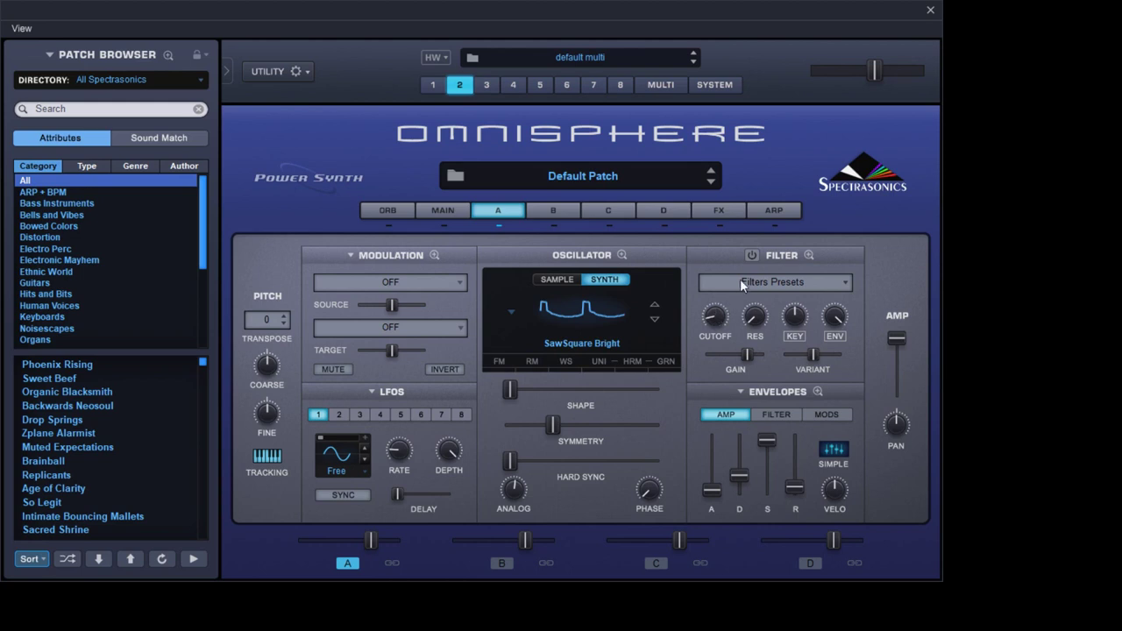
- Enable part 2's layer A filter, assign LFO 1 to modulate its cutoff and sync the LFO
{"action": "left_click", "coordinate": [752, 255]}
{"action": "left_click_drag", "start_coordinate": [321, 437], "coordinate": [714, 316]}
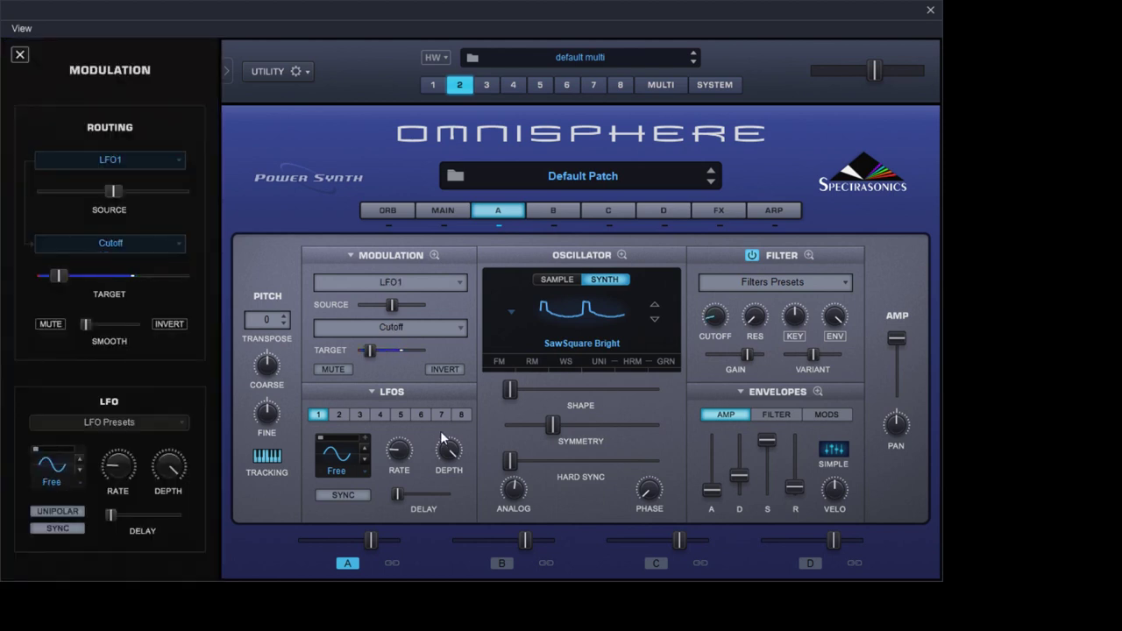
{"action": "left_click", "coordinate": [335, 496]}
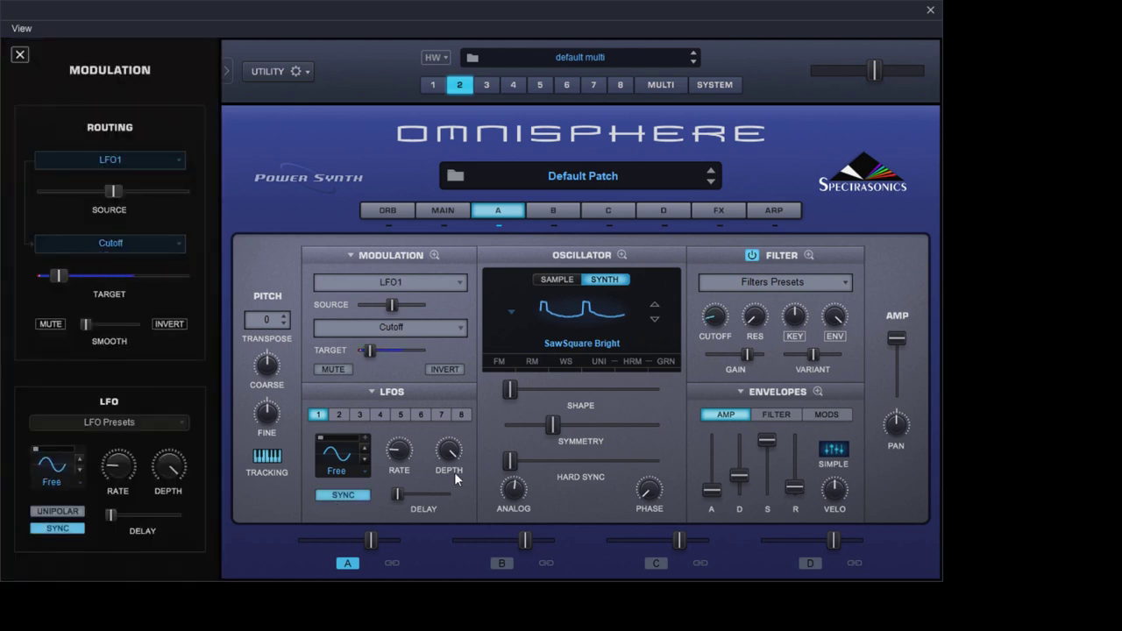
- Lower LFO 1's depth on part 2's layer A and mute part 1 in the multi mixer
{"action": "left_click_drag", "start_coordinate": [449, 456], "coordinate": [447, 480]}
{"action": "left_click", "coordinate": [658, 88]}
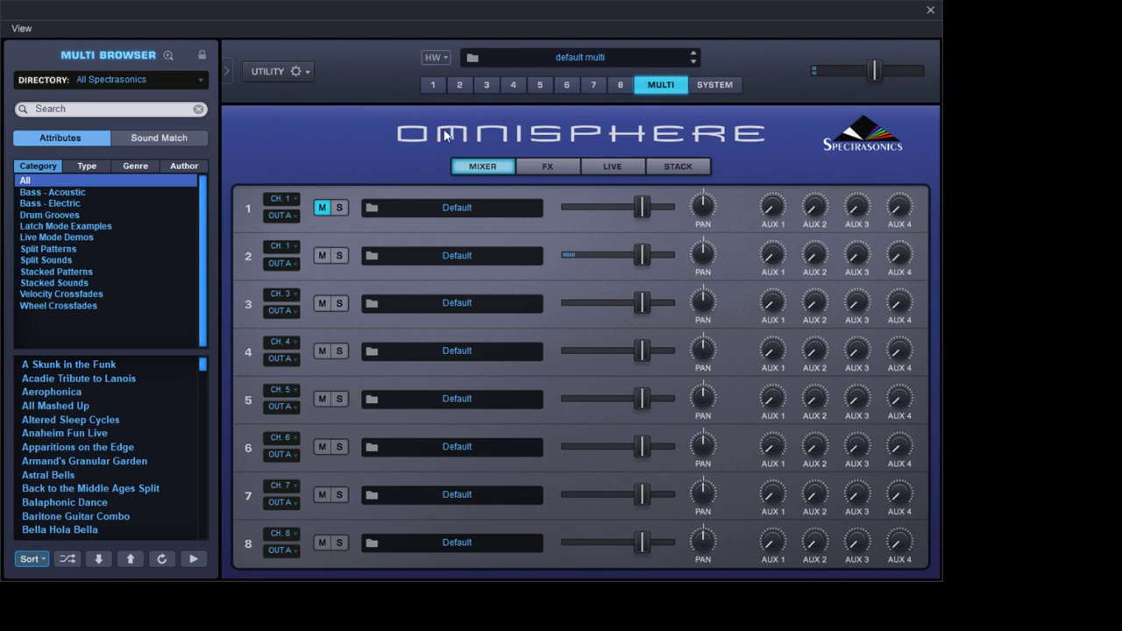
- Lower layer A's amp envelope sustain on part 2 and shorten its filter envelope decay and release
{"action": "left_click", "coordinate": [460, 85]}
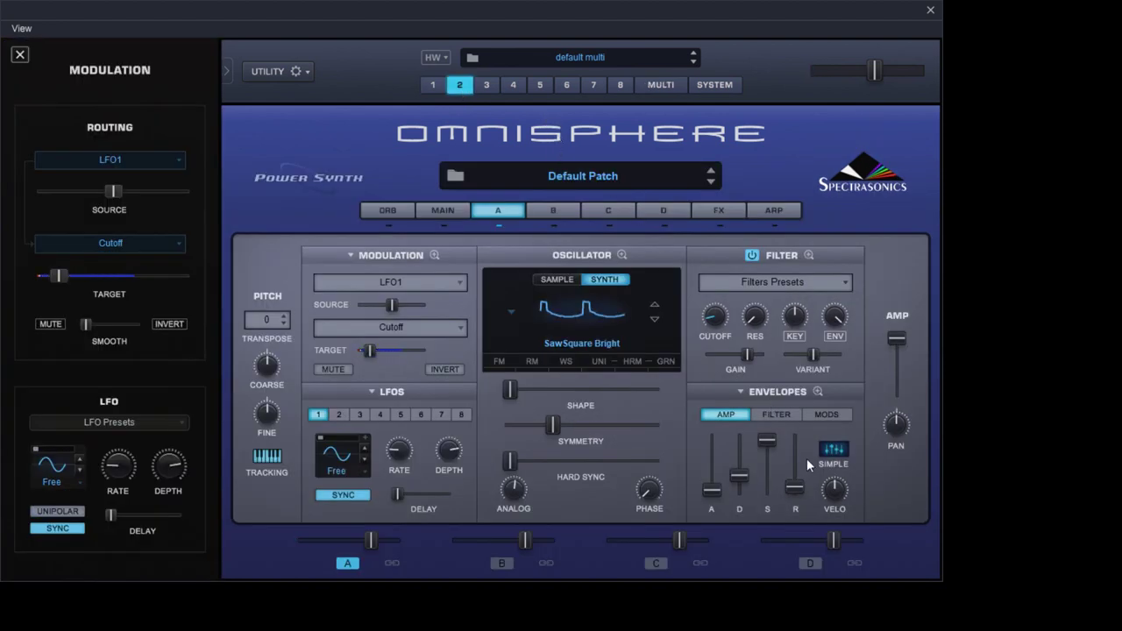
{"action": "left_click_drag", "start_coordinate": [767, 439], "coordinate": [795, 489]}
{"action": "left_click_drag", "start_coordinate": [741, 491], "coordinate": [796, 483]}
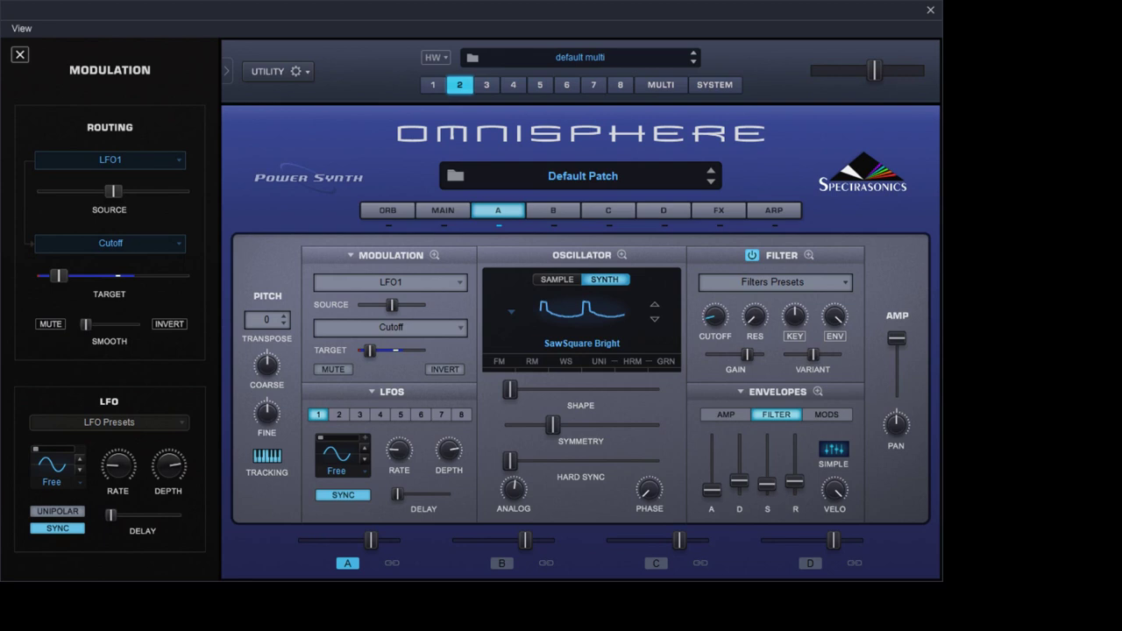
- Search the soundsources for "minimoog" and load TR-Minimoog Deep Ballad into part 2's layer B
{"action": "left_click", "coordinate": [553, 211]}
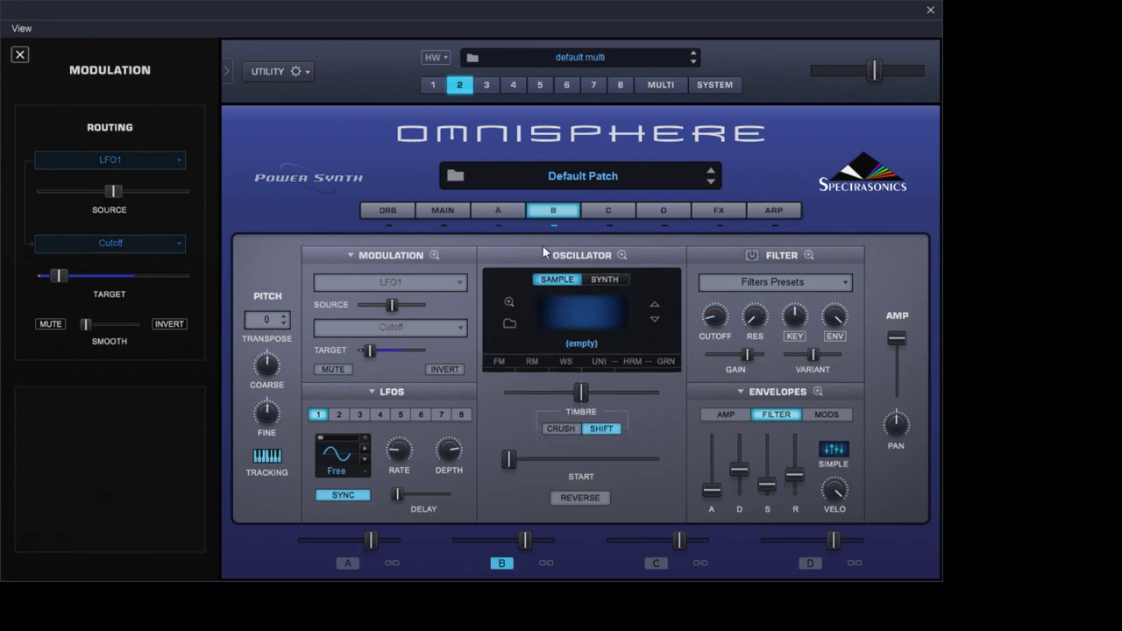
{"action": "left_click", "coordinate": [633, 310]}
{"action": "left_click", "coordinate": [829, 92]}
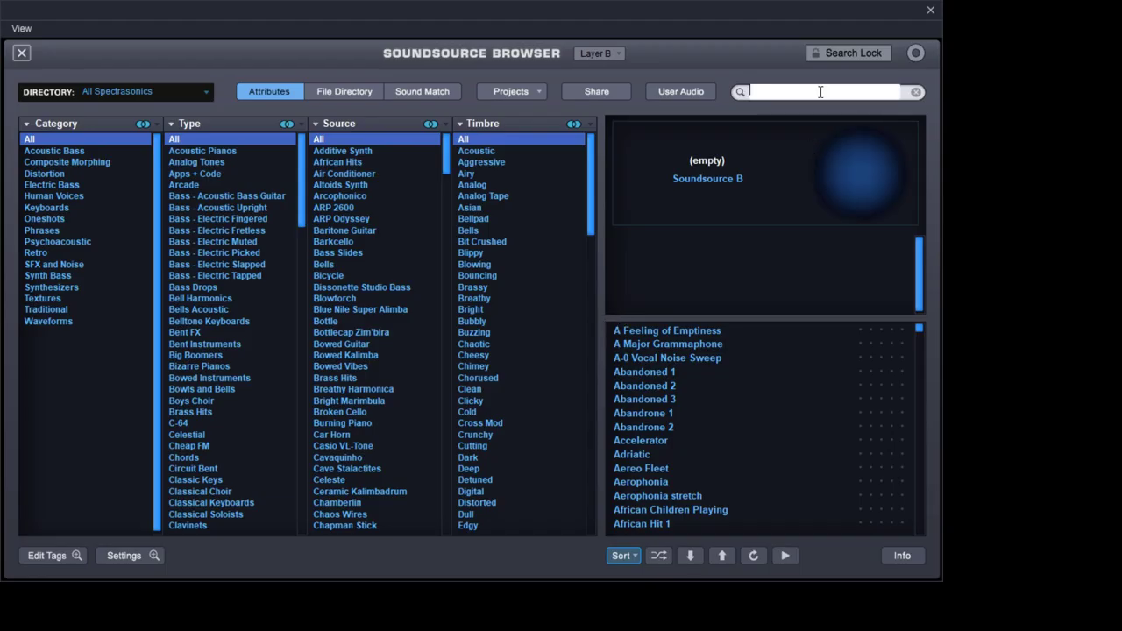
{"action": "type", "text": "minimoog"}
{"action": "key", "text": "Return"}
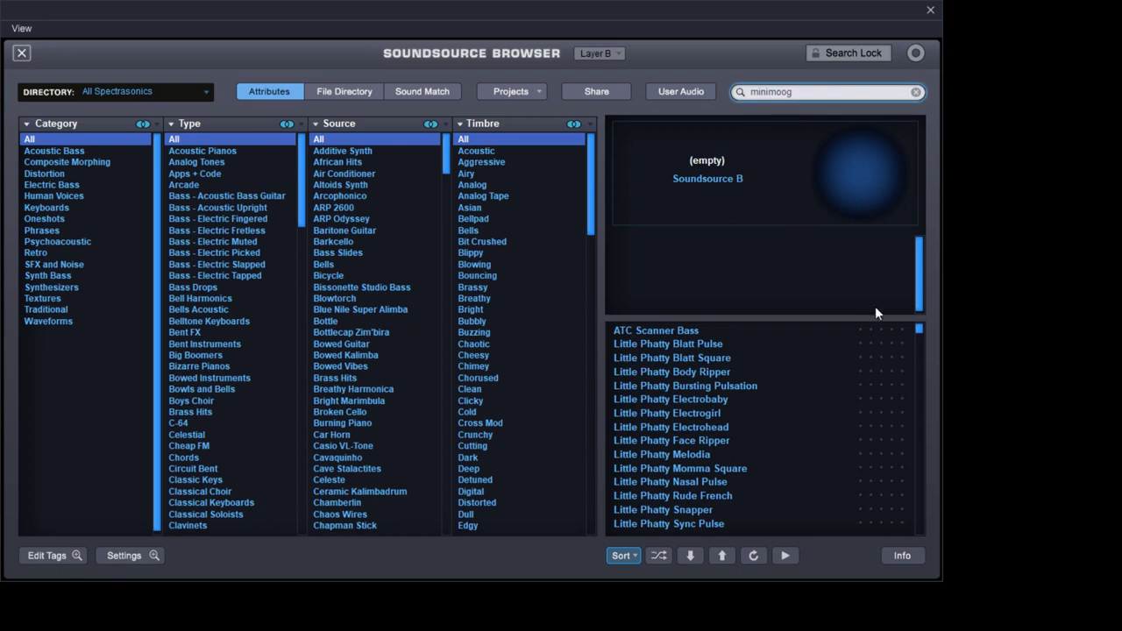
{"action": "left_click_drag", "start_coordinate": [919, 329], "coordinate": [936, 411]}
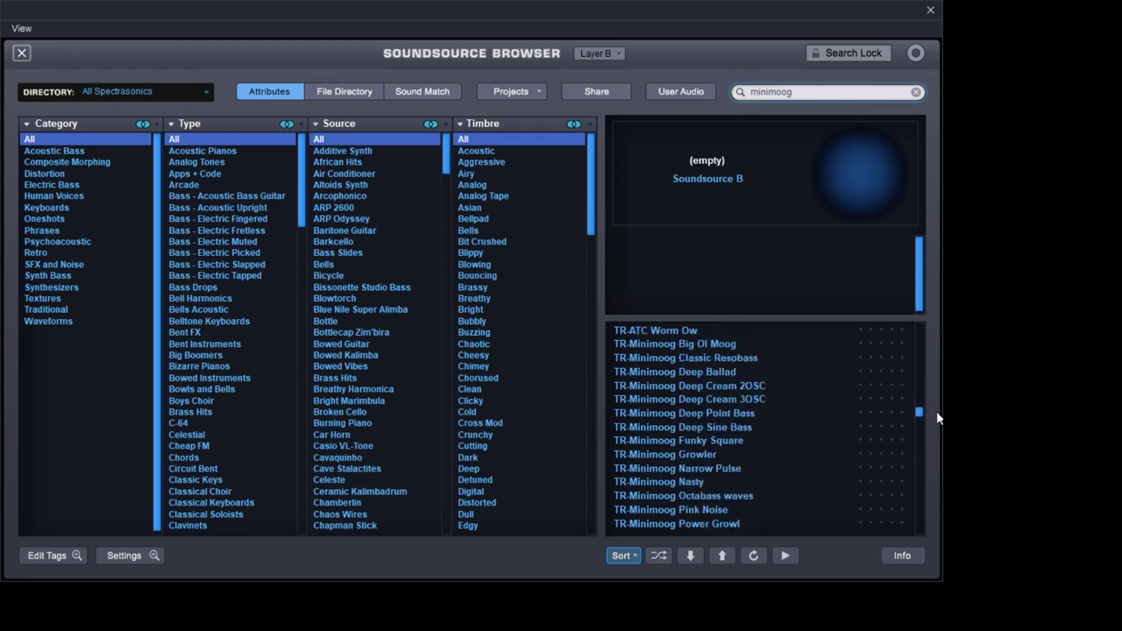
{"action": "left_click", "coordinate": [725, 373]}
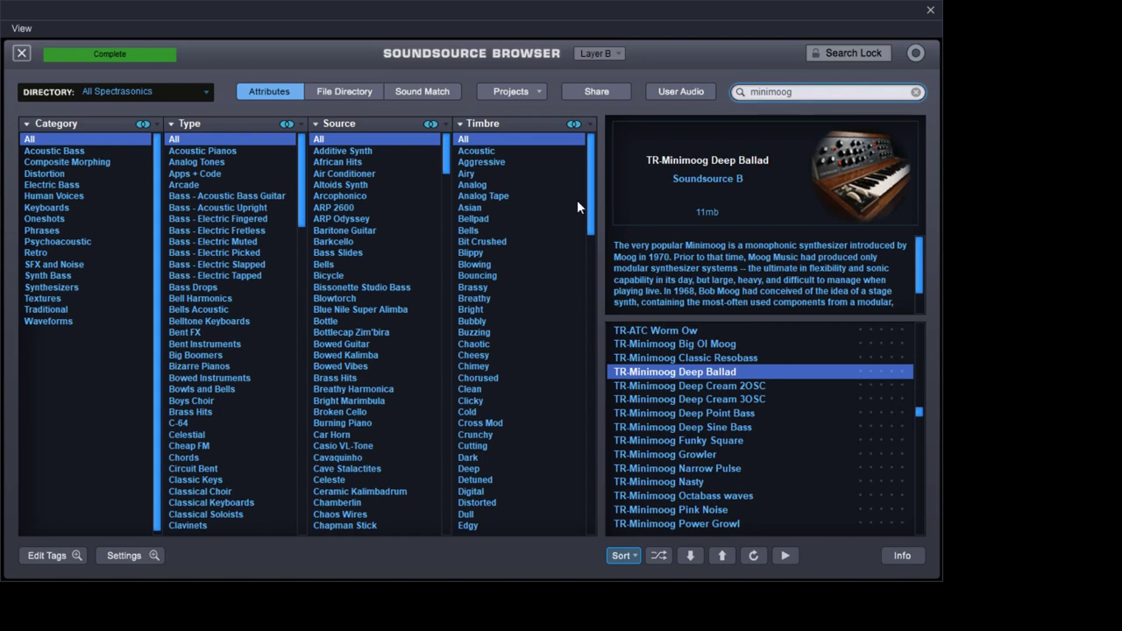
{"action": "left_click", "coordinate": [21, 55]}
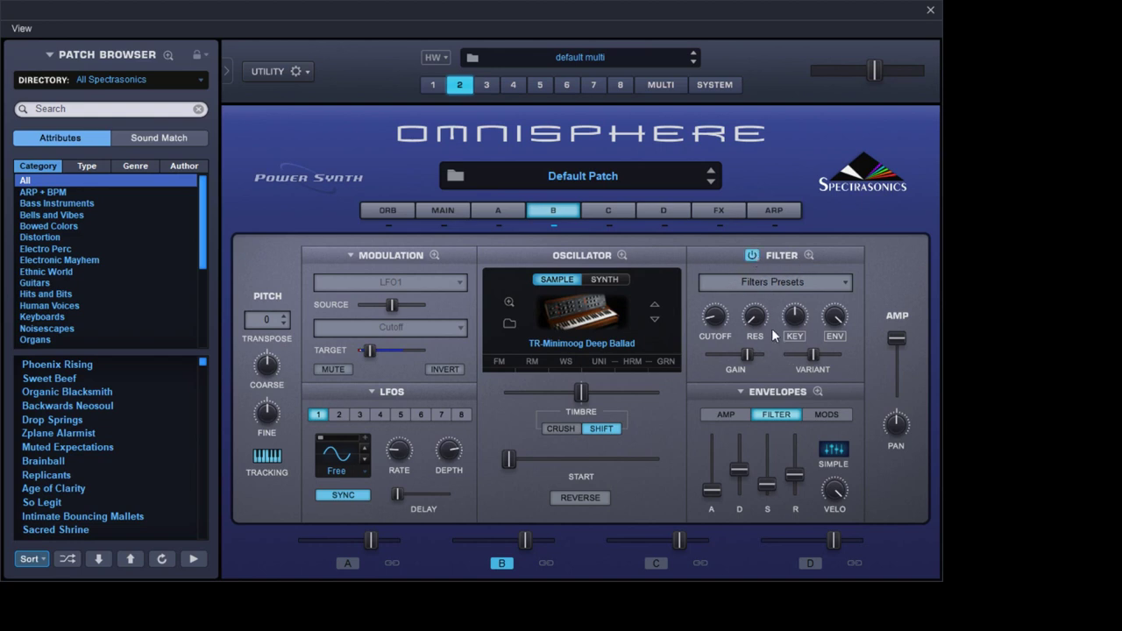
- Adjust part 2's layer B filter, shorten its filter envelope decay and lower its amp envelope sustain
{"action": "left_click_drag", "start_coordinate": [761, 325], "coordinate": [761, 324]}
{"action": "mouse_move", "coordinate": [740, 472]}
{"action": "left_click_drag", "start_coordinate": [742, 472], "coordinate": [768, 488]}
{"action": "mouse_move", "coordinate": [750, 479]}
{"action": "scroll", "coordinate": [749, 479], "scroll_direction": "down", "scroll_amount": 1}
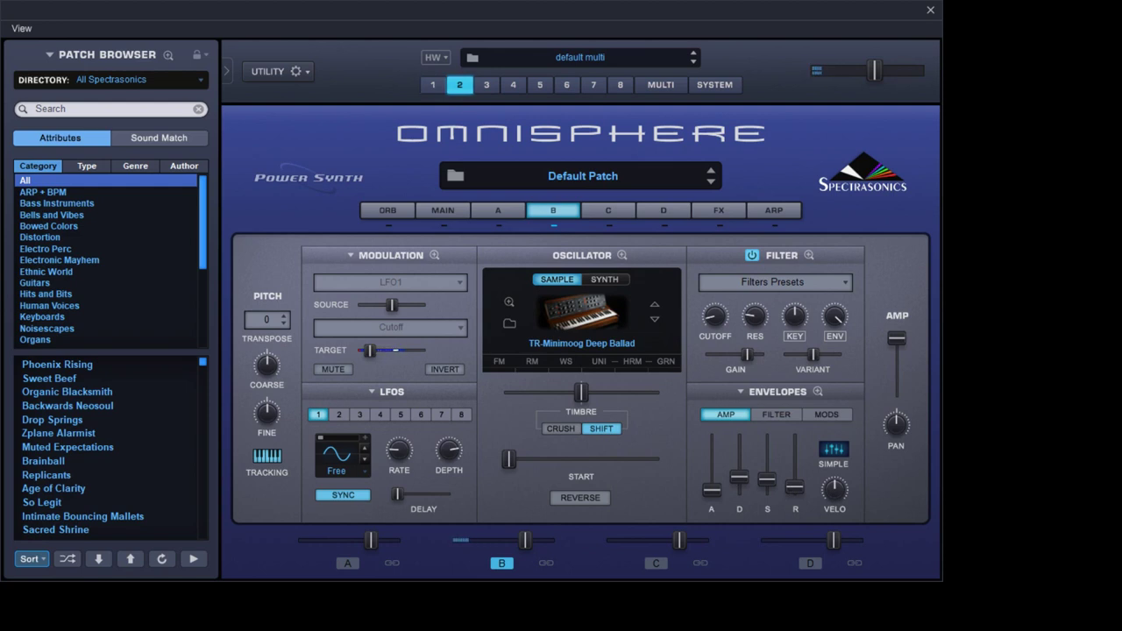
- Turn on part 2's arpeggiator, check it against part 1's pattern and extend part 2's pattern to 12 steps
{"action": "left_click", "coordinate": [774, 212]}
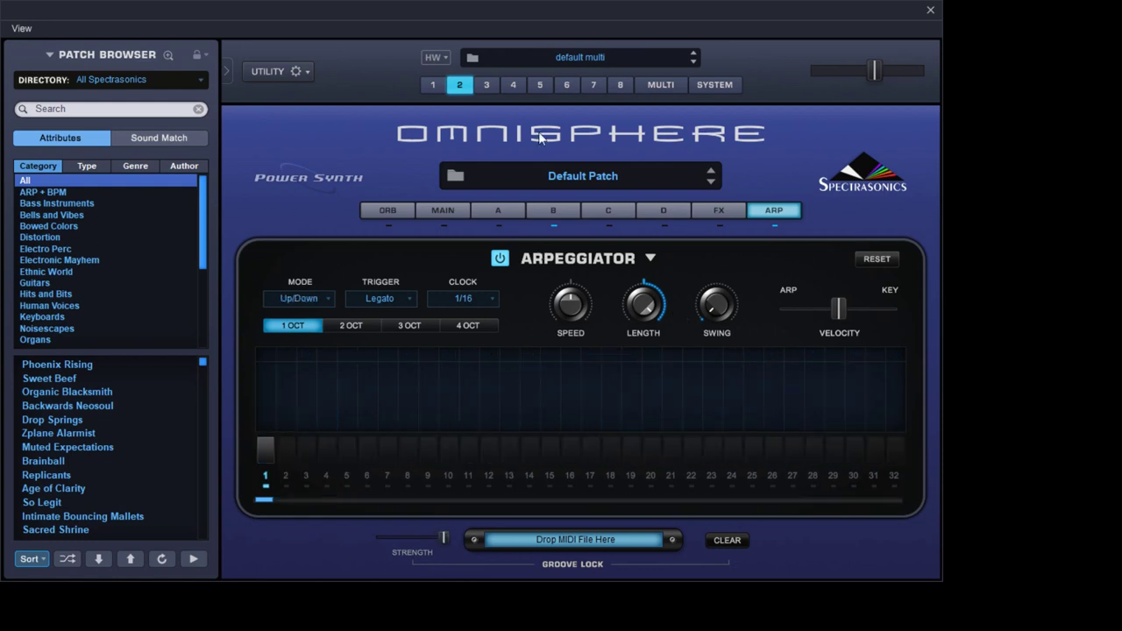
{"action": "left_click", "coordinate": [433, 85]}
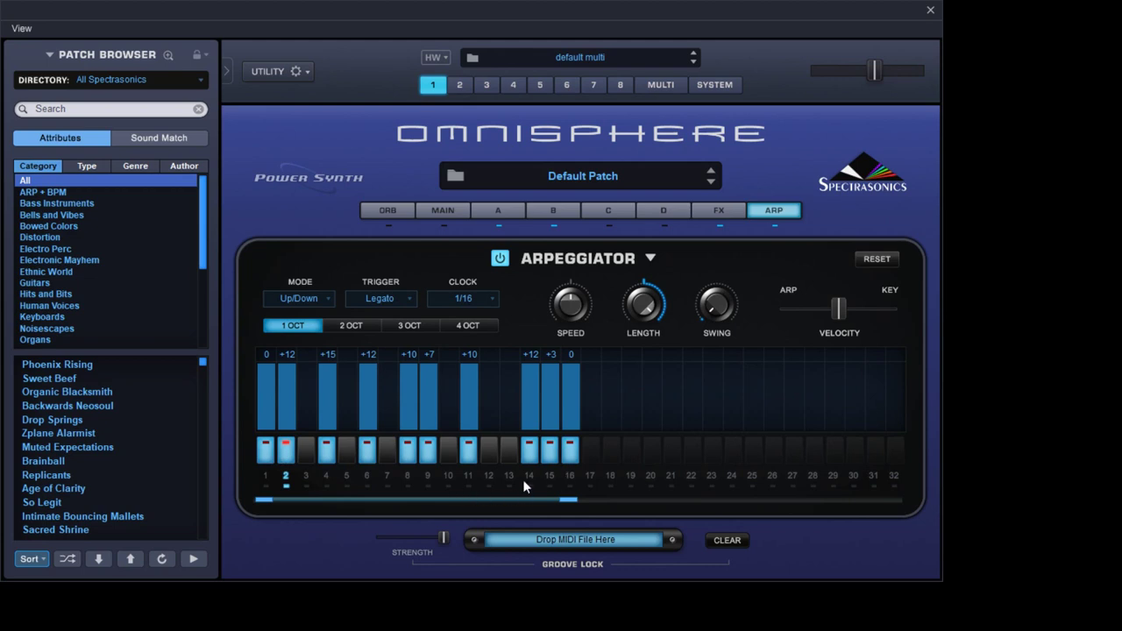
{"action": "left_click", "coordinate": [468, 85]}
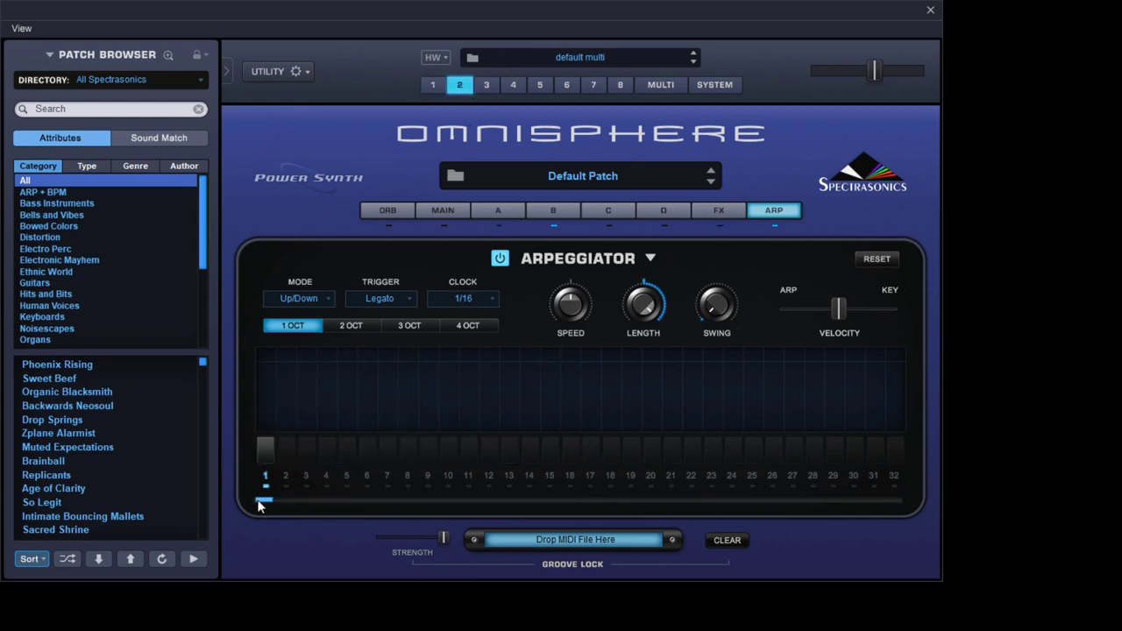
{"action": "left_click_drag", "start_coordinate": [260, 505], "coordinate": [487, 500]}
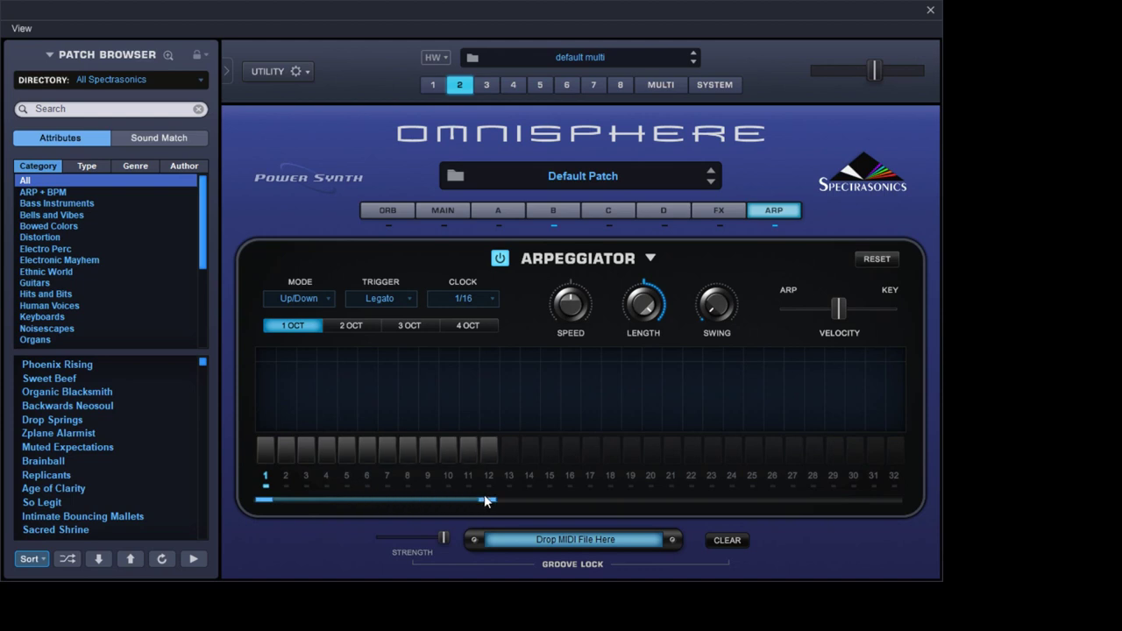
- Activate steps 1, 4, 7, 8 and 12 in part 2's arpeggiator pattern
{"action": "left_click", "coordinate": [259, 451]}
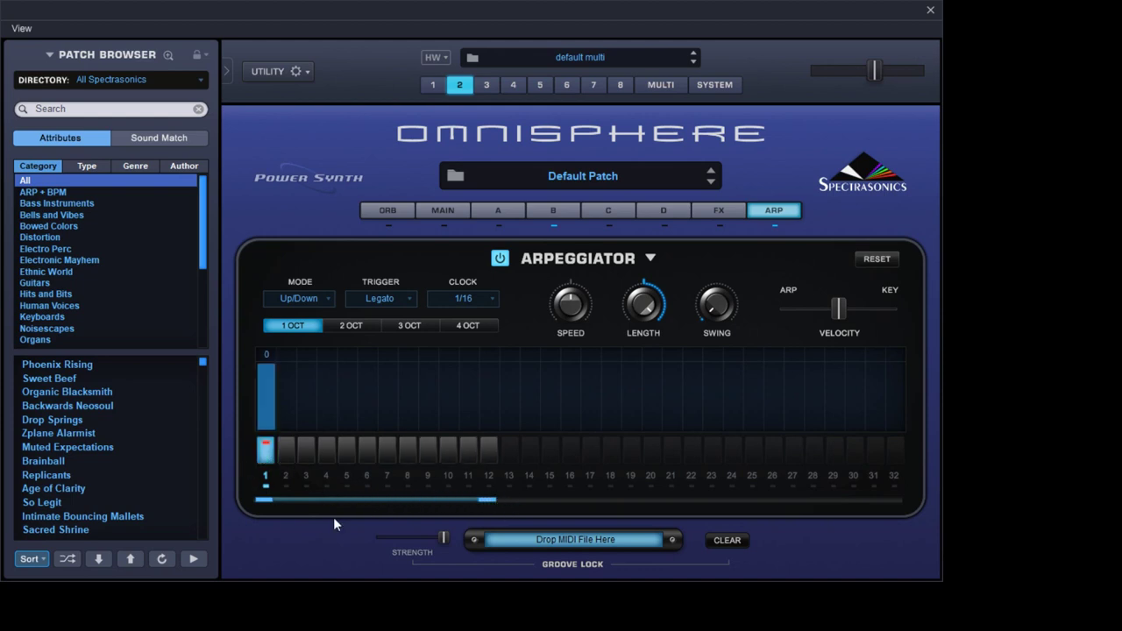
{"action": "left_click", "coordinate": [329, 452]}
{"action": "left_click", "coordinate": [387, 451]}
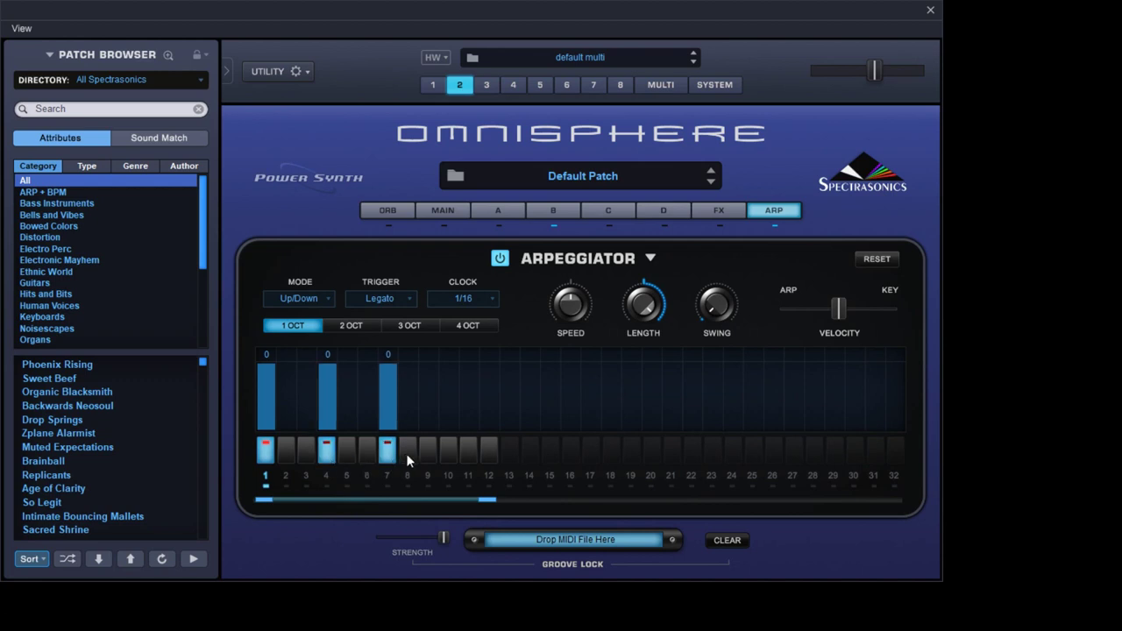
{"action": "left_click", "coordinate": [407, 452]}
{"action": "left_click", "coordinate": [496, 450]}
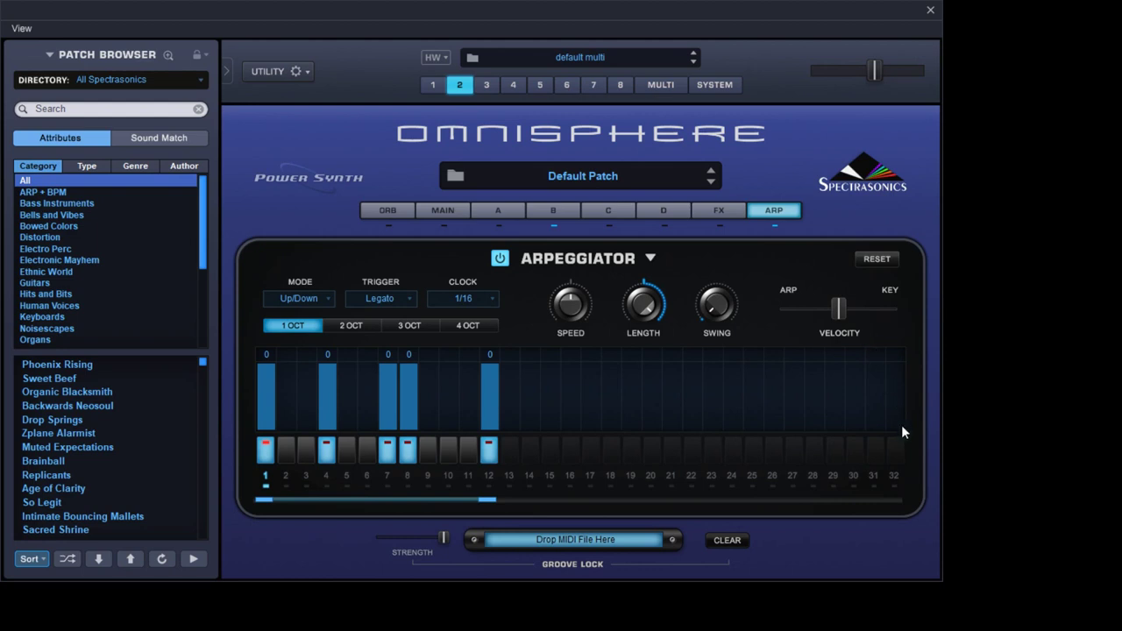
- Shorten the arpeggiator's note length on part 2 to about two thirds of its range
{"action": "mouse_move", "coordinate": [658, 332]}
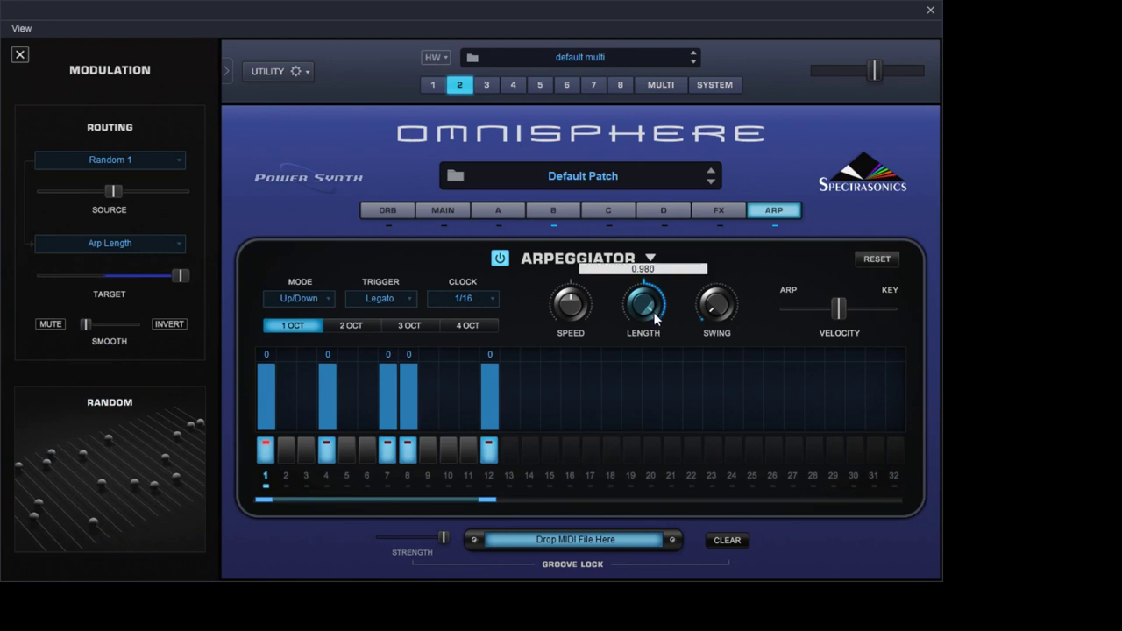
{"action": "left_click_drag", "start_coordinate": [658, 332], "coordinate": [682, 430]}
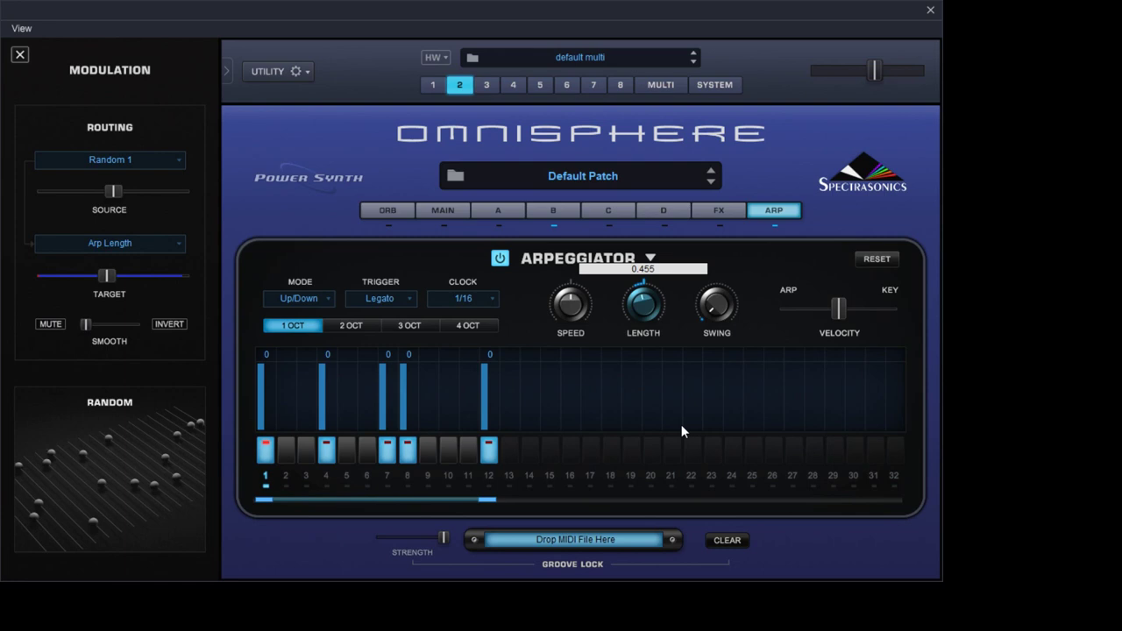
{"action": "left_click_drag", "start_coordinate": [681, 424], "coordinate": [683, 378]}
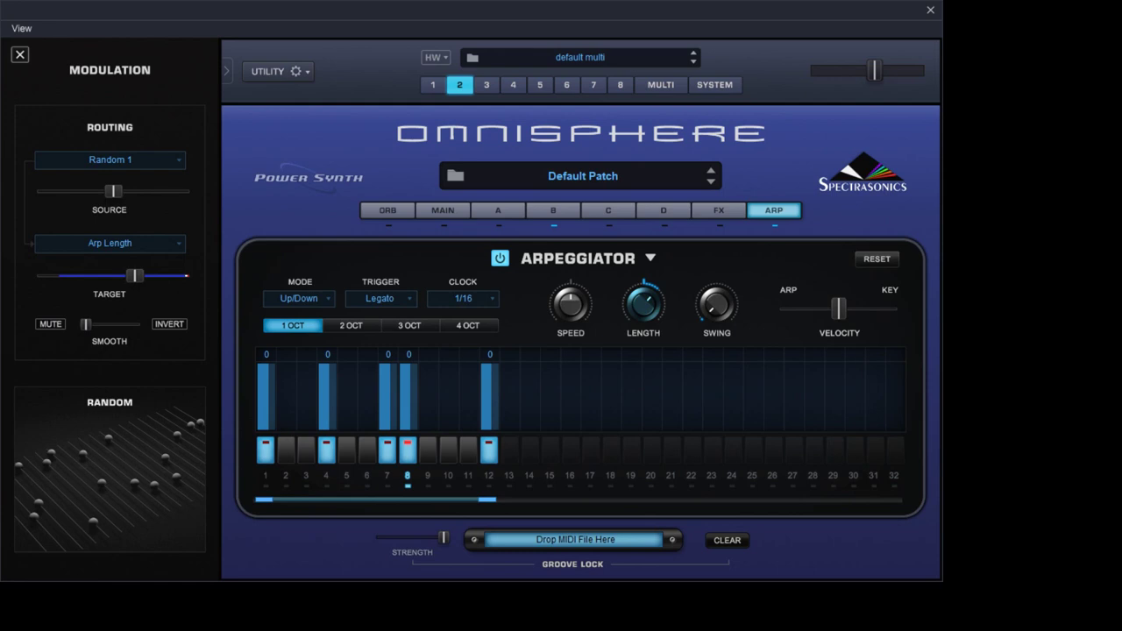
- Add Resonators to the first slot of part 2's common effects rack, lower its mix and adjust Pitch 1
{"action": "left_click", "coordinate": [719, 211]}
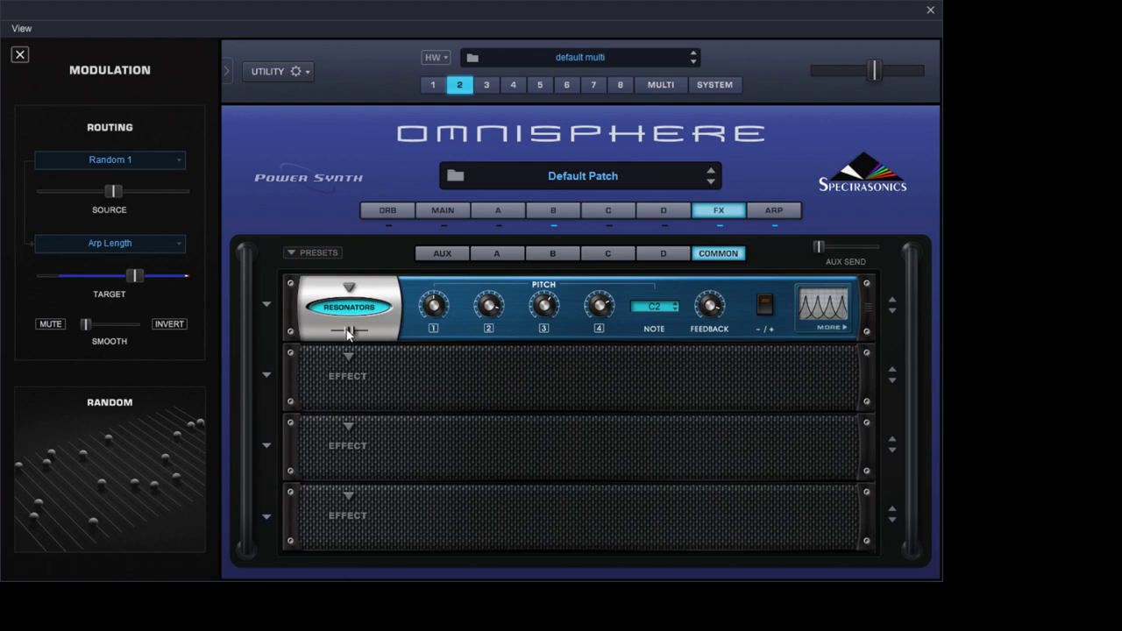
{"action": "left_click_drag", "start_coordinate": [351, 334], "coordinate": [342, 334]}
{"action": "mouse_move", "coordinate": [434, 316]}
{"action": "left_click_drag", "start_coordinate": [434, 316], "coordinate": [428, 331]}
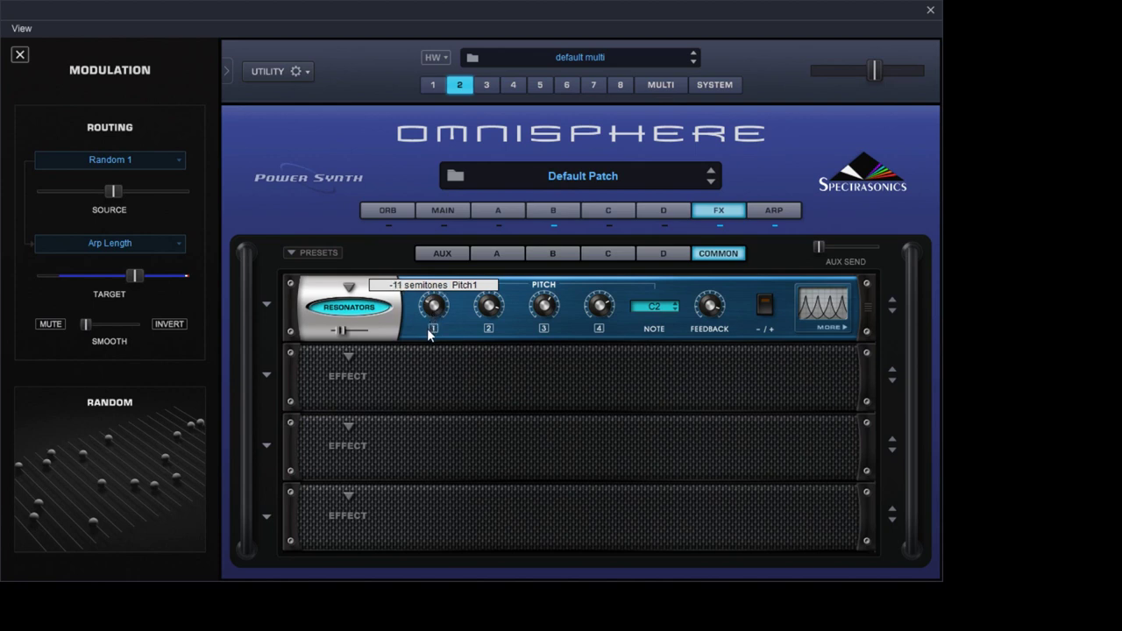
{"action": "left_click_drag", "start_coordinate": [428, 331], "coordinate": [425, 365]}
{"action": "left_click_drag", "start_coordinate": [428, 377], "coordinate": [425, 331]}
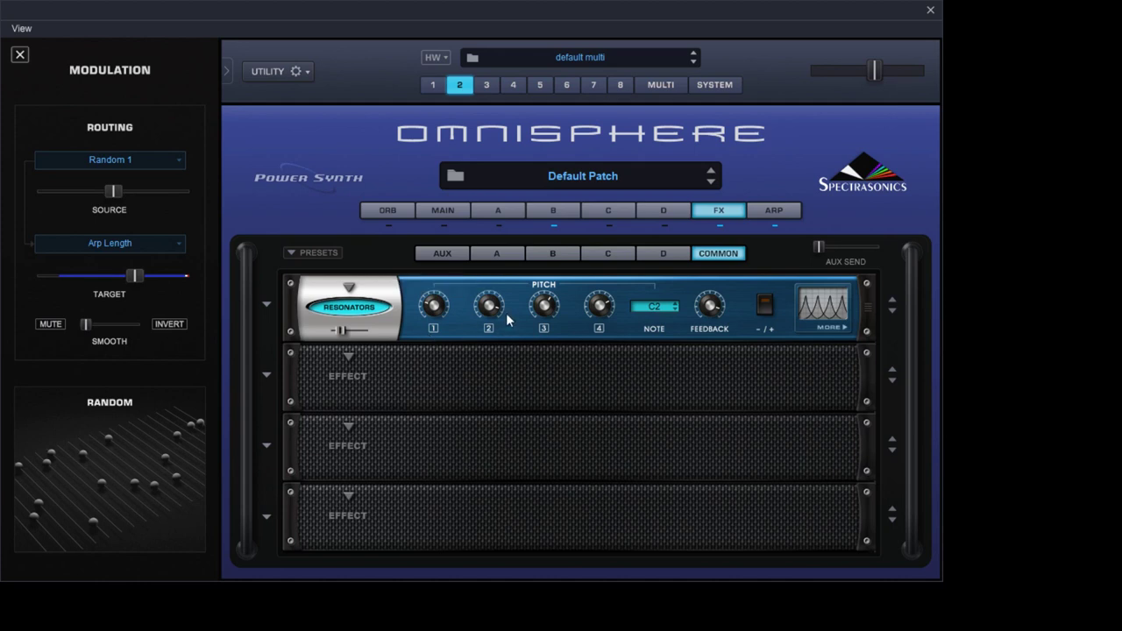
- Adjust Pitch 3 of the Resonators, show its level controls and set its mix to 0.22
{"action": "mouse_move", "coordinate": [542, 310]}
{"action": "left_click_drag", "start_coordinate": [542, 311], "coordinate": [545, 302]}
{"action": "left_click", "coordinate": [674, 304]}
{"action": "left_click", "coordinate": [817, 322]}
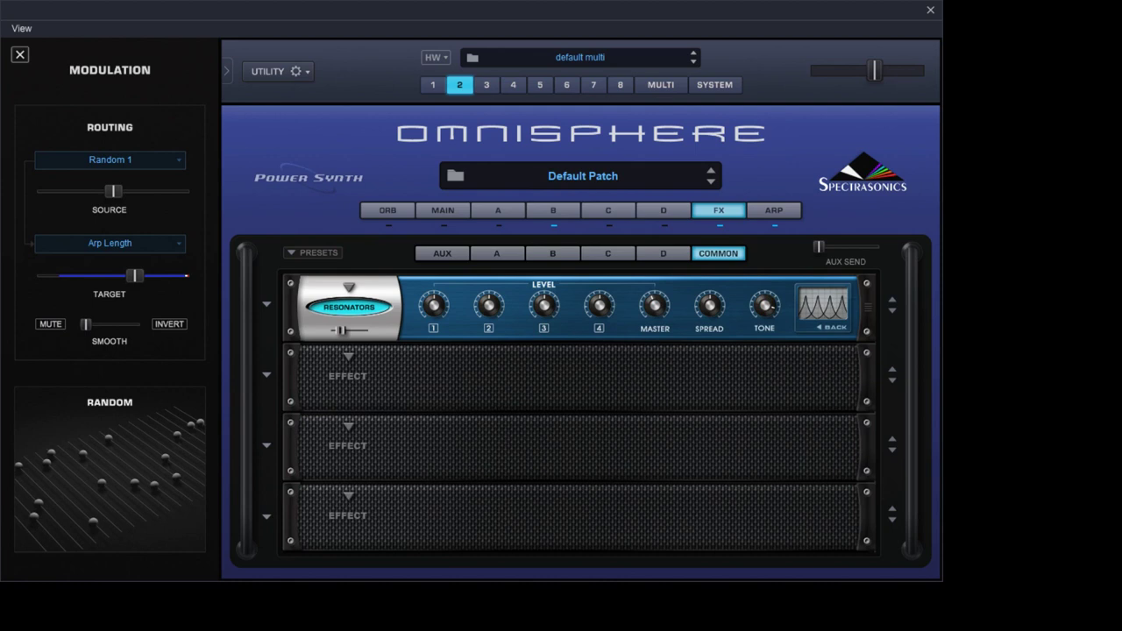
{"action": "mouse_move", "coordinate": [721, 305]}
{"action": "mouse_move", "coordinate": [340, 336]}
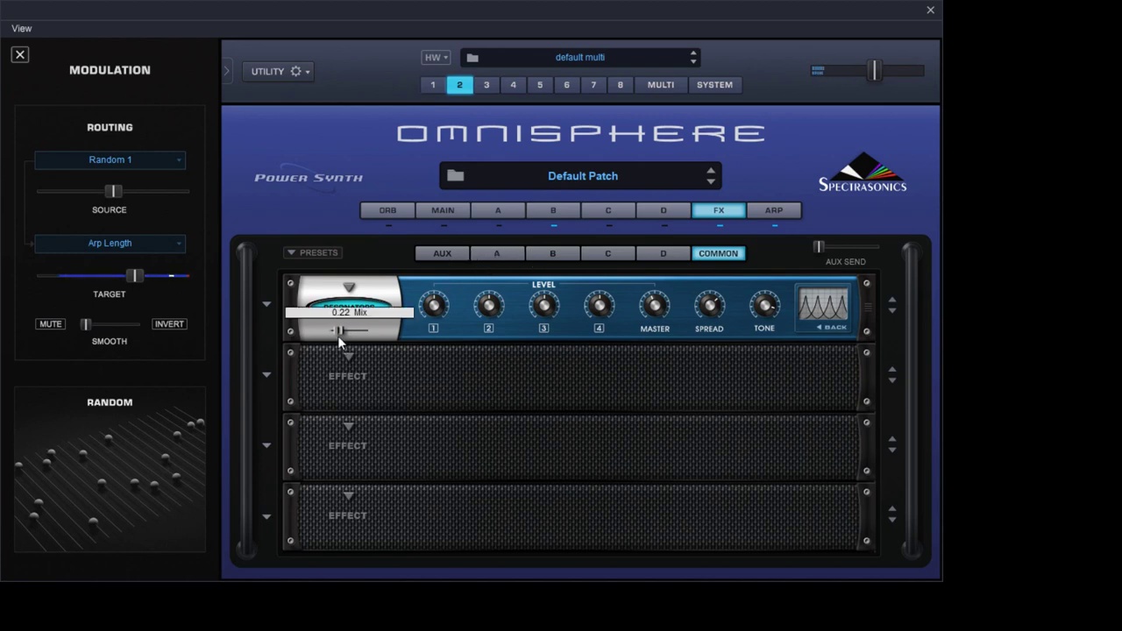
- Switch layer A of part 2 on and return to the multi mixer
{"action": "left_click", "coordinate": [500, 221]}
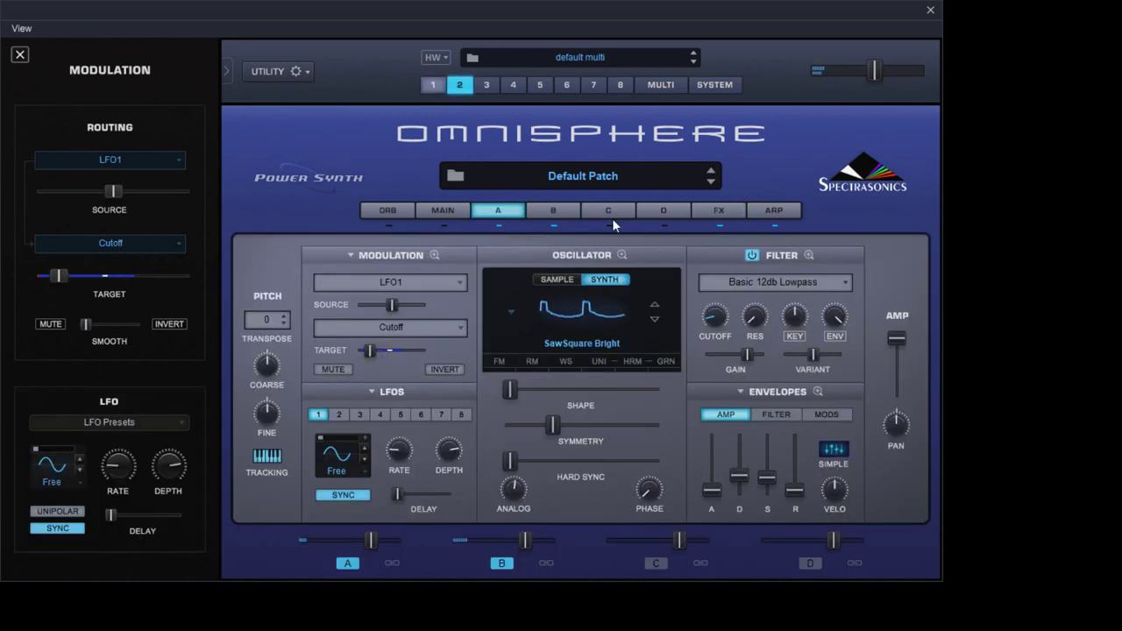
{"action": "left_click", "coordinate": [439, 83]}
{"action": "left_click", "coordinate": [675, 84]}
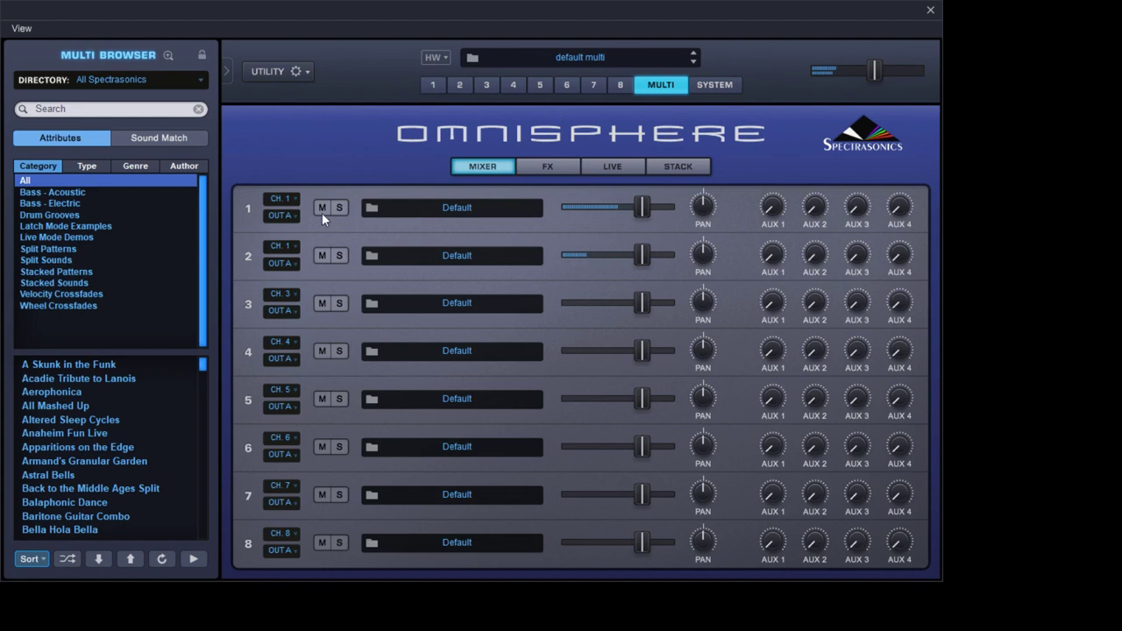
- Audition parts 1 and 2 separately by muting them alternately in the mixer, then leave both unmuted
{"action": "left_click", "coordinate": [323, 255]}
{"action": "left_click", "coordinate": [324, 210]}
{"action": "left_click", "coordinate": [317, 256]}
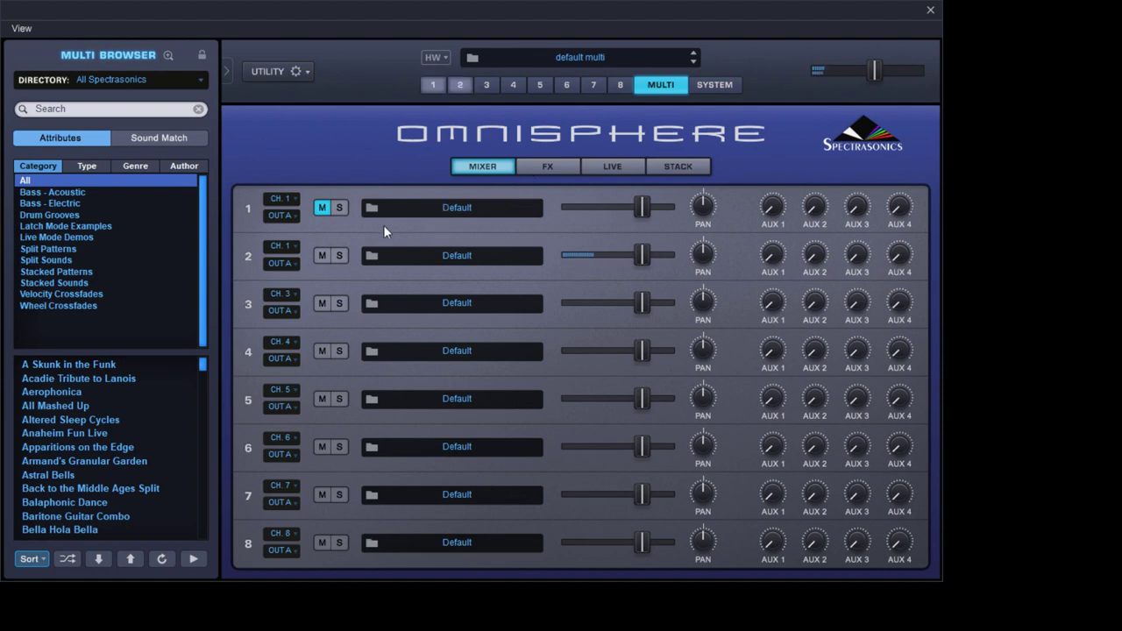
{"action": "left_click", "coordinate": [320, 209]}
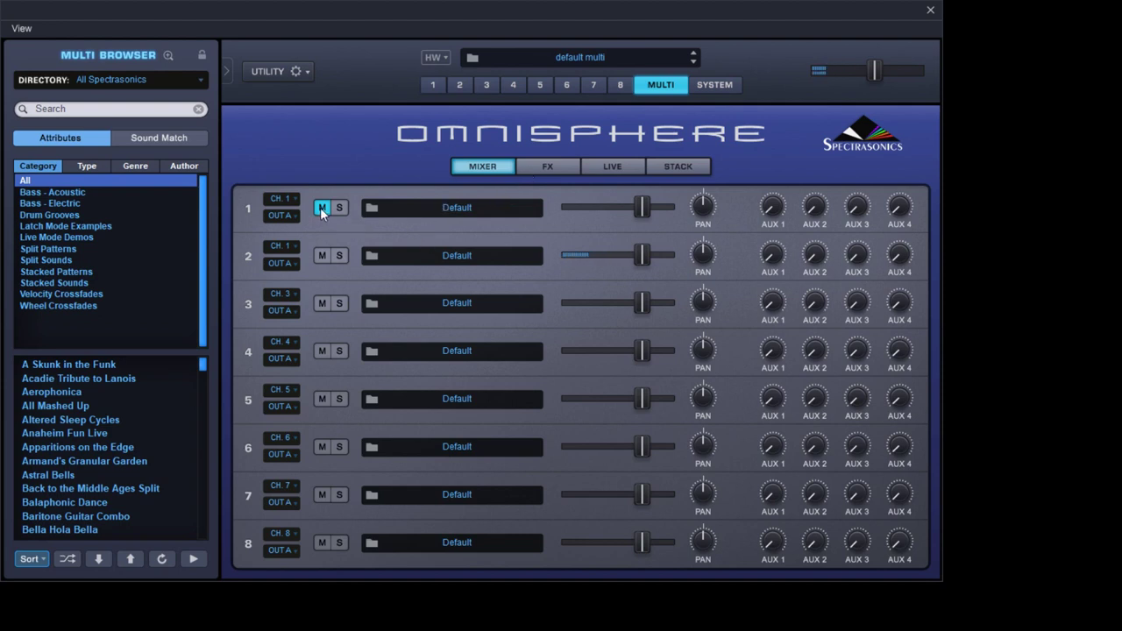
{"action": "left_click", "coordinate": [320, 207]}
- Move Resonators to the third slot of part 2's common rack and add BPM Delay X2 and Pro-Verb in the slots above
{"action": "left_click", "coordinate": [460, 84]}
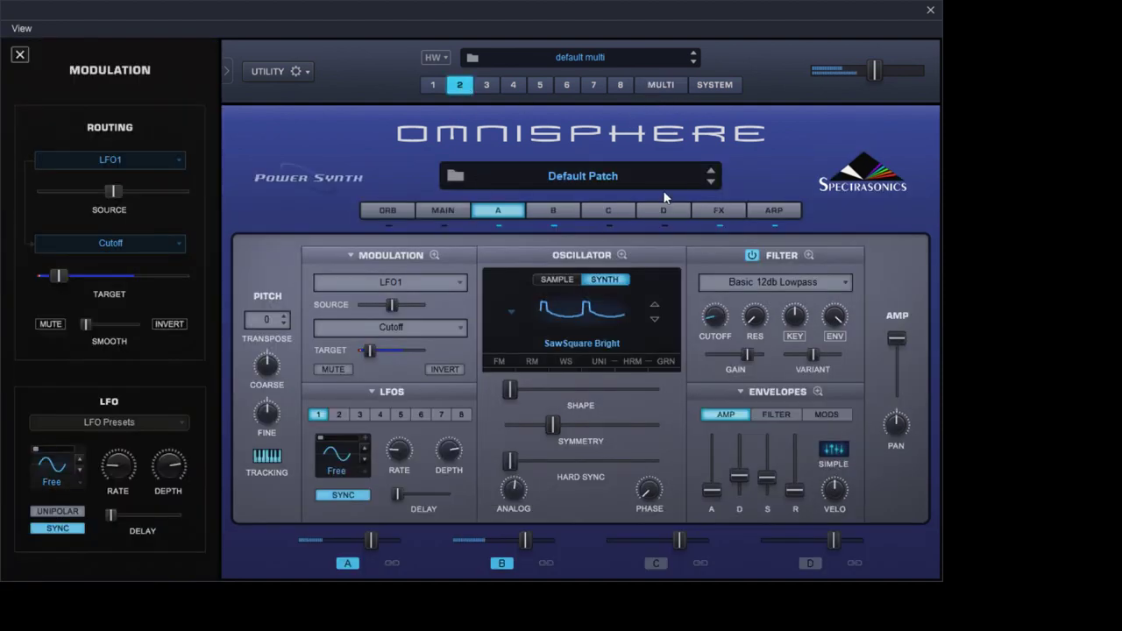
{"action": "left_click", "coordinate": [719, 210]}
{"action": "left_click_drag", "start_coordinate": [290, 317], "coordinate": [308, 451]}
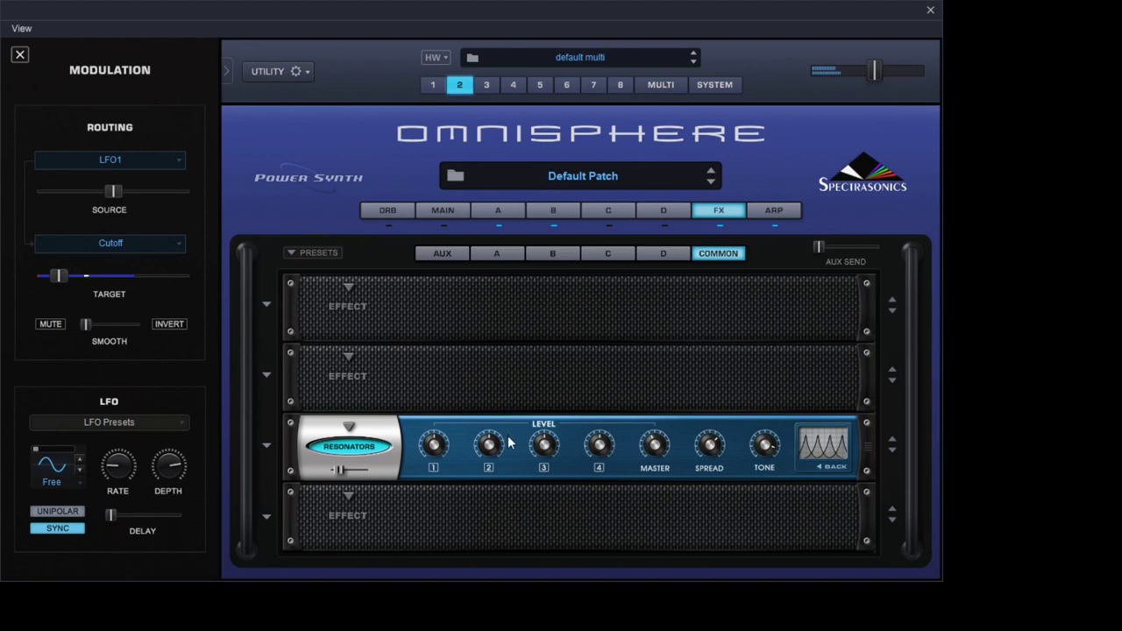
{"action": "mouse_move", "coordinate": [339, 333]}
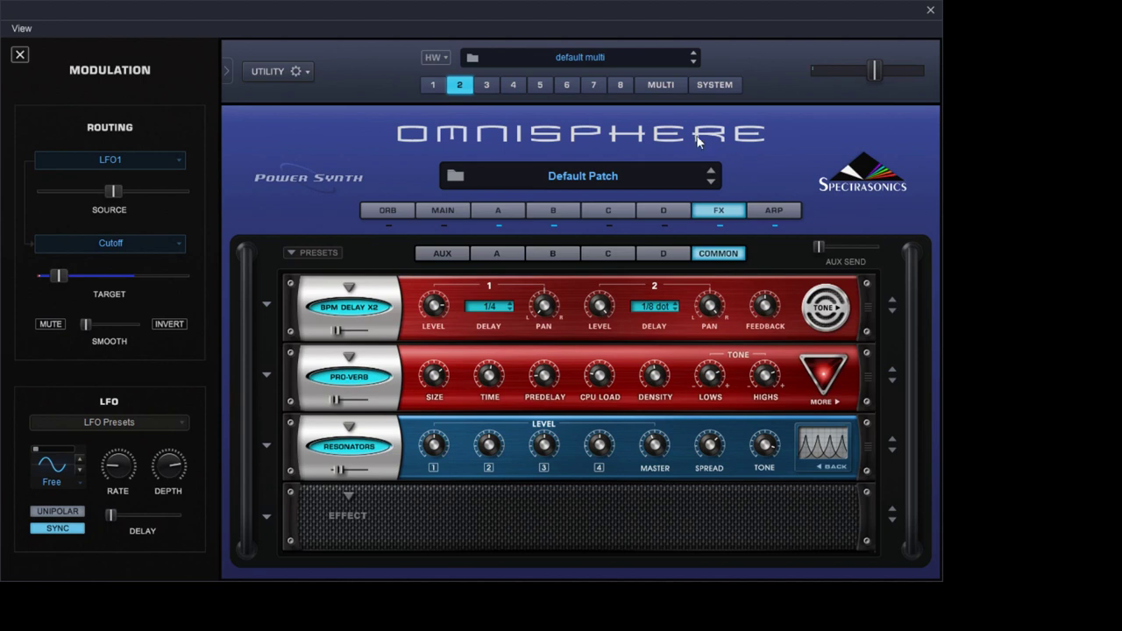
- Review part 1's common effects and compare its arpeggiator pattern with part 2's
{"action": "left_click", "coordinate": [661, 85]}
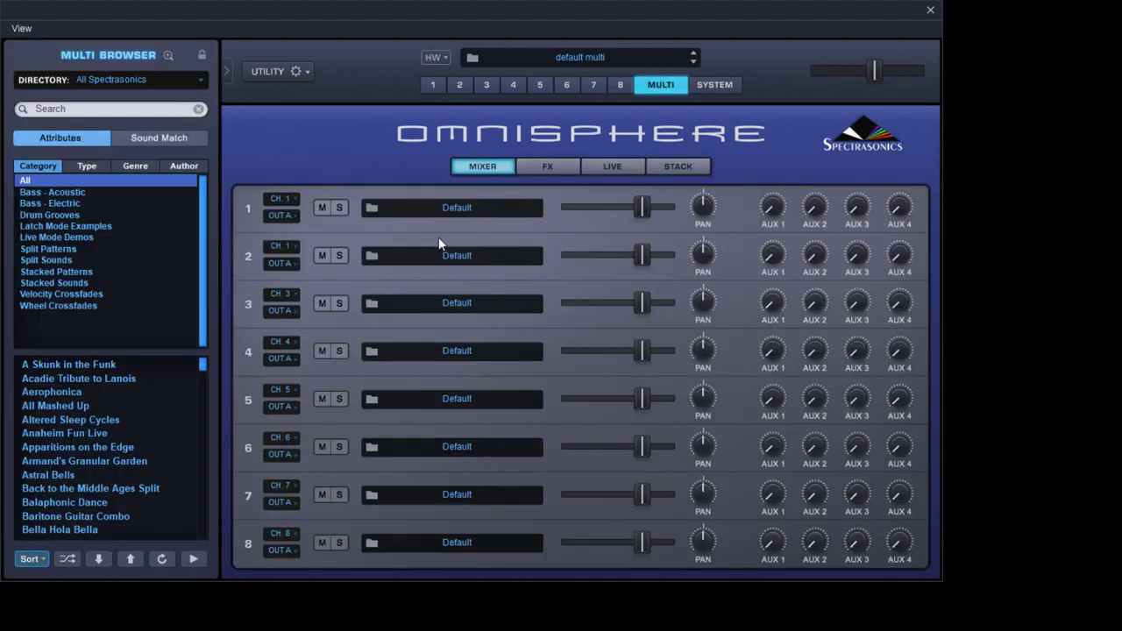
{"action": "left_click", "coordinate": [434, 86]}
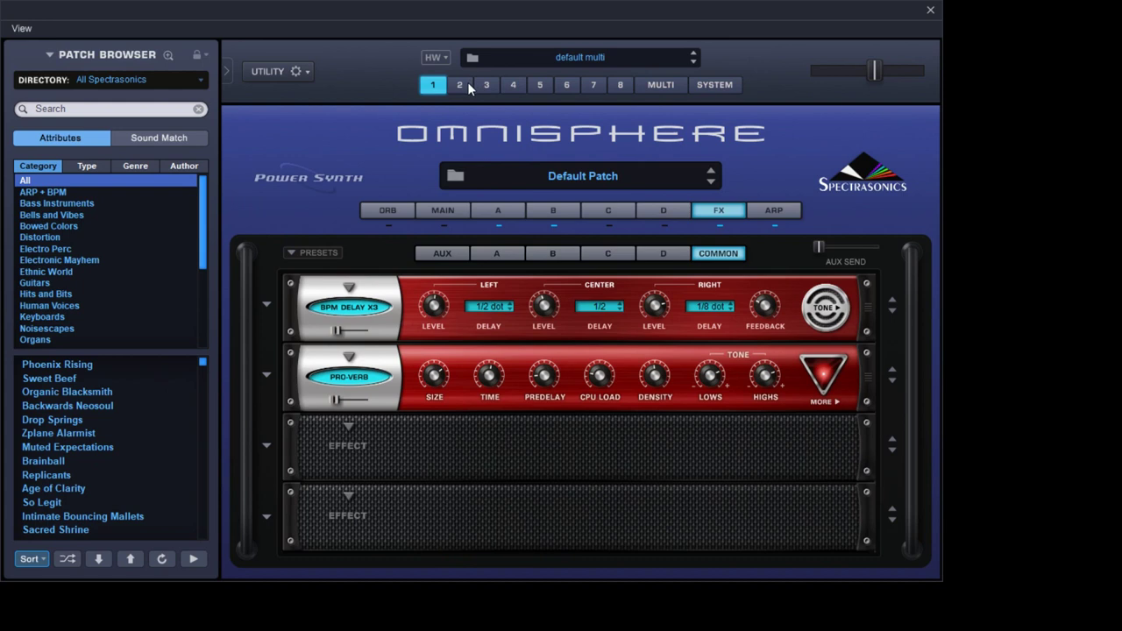
{"action": "left_click", "coordinate": [772, 214]}
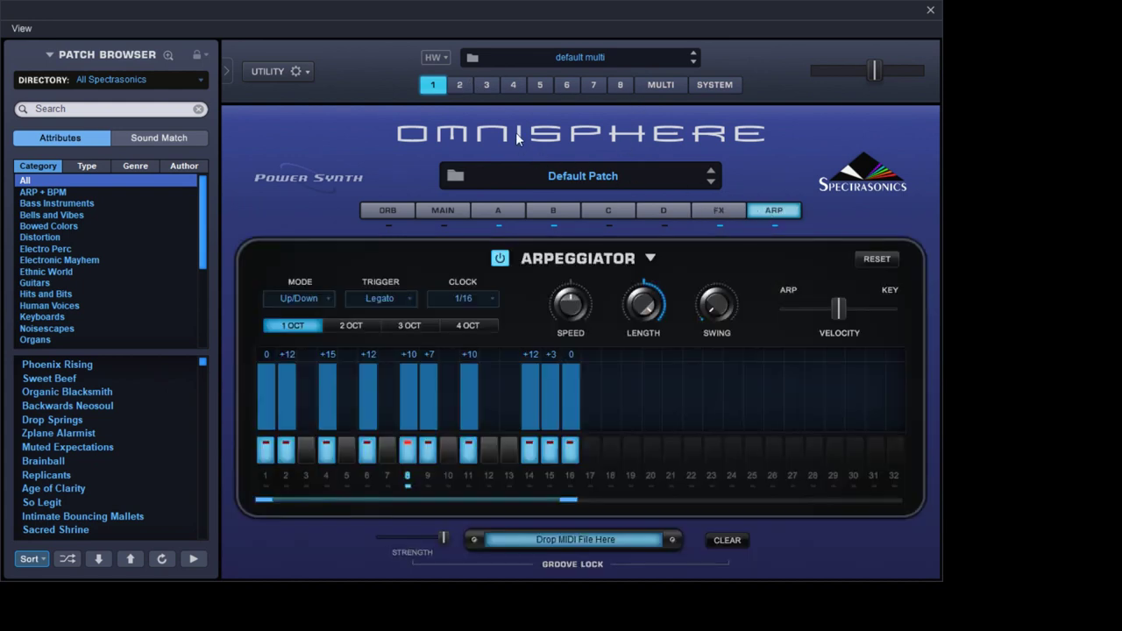
{"action": "left_click", "coordinate": [459, 85]}
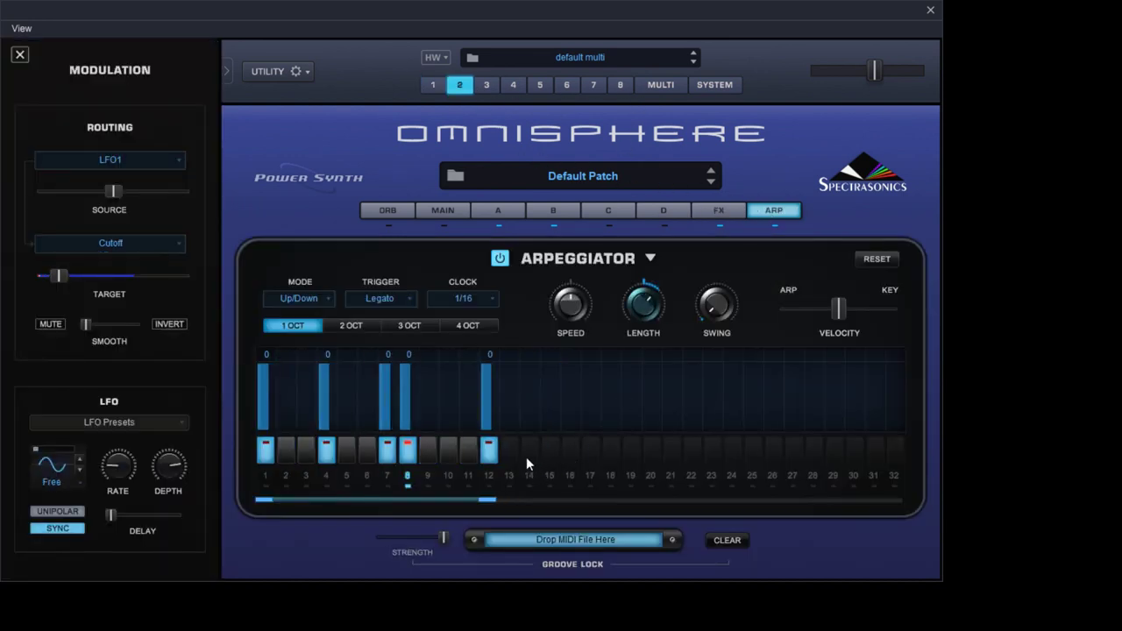